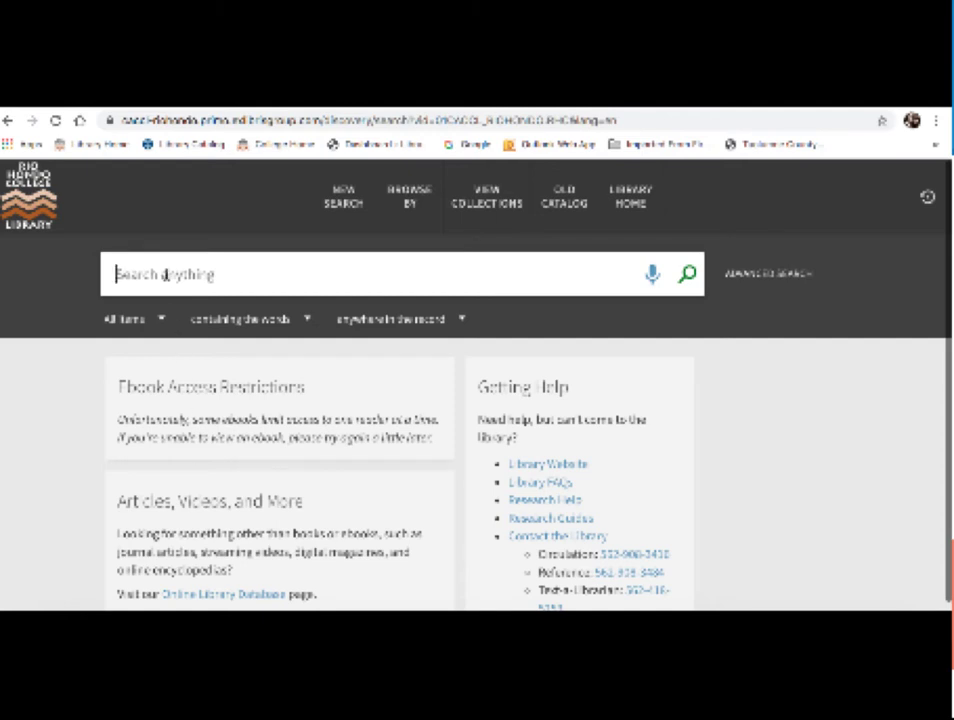
Step: Enter the exact quoted phrase "selfie culture" in the Primo catalog search box
text(se)
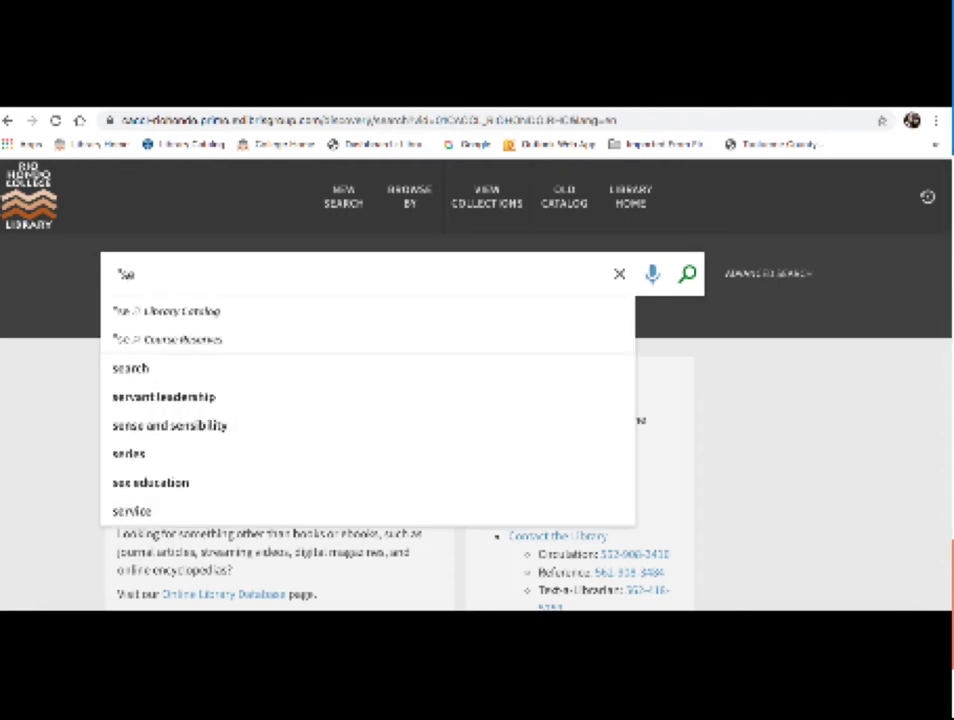
text(lfie c)
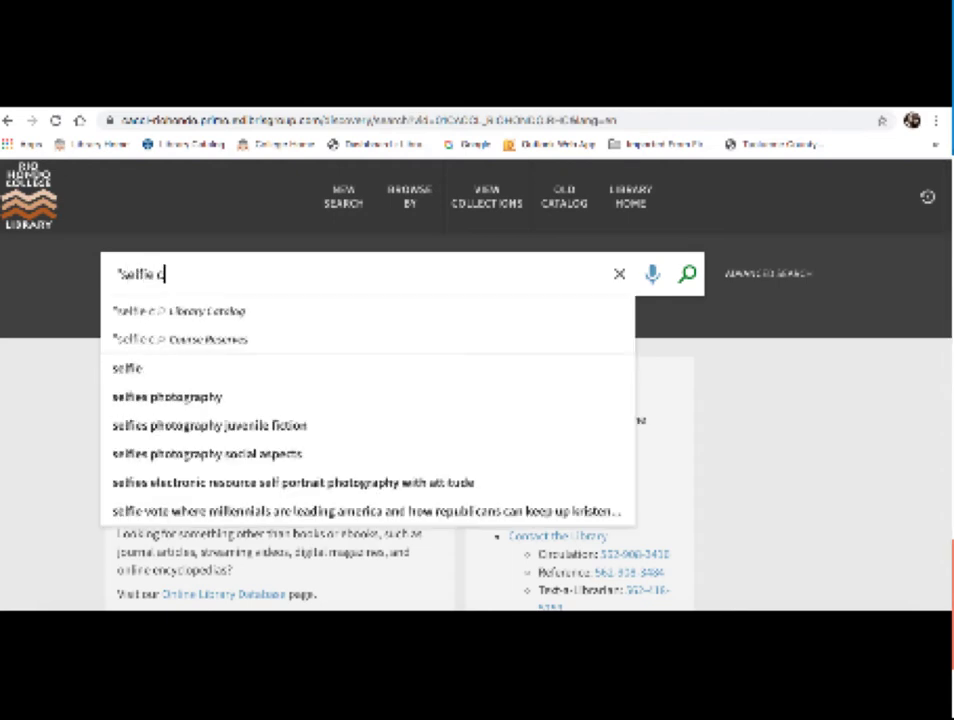
text(ulture)
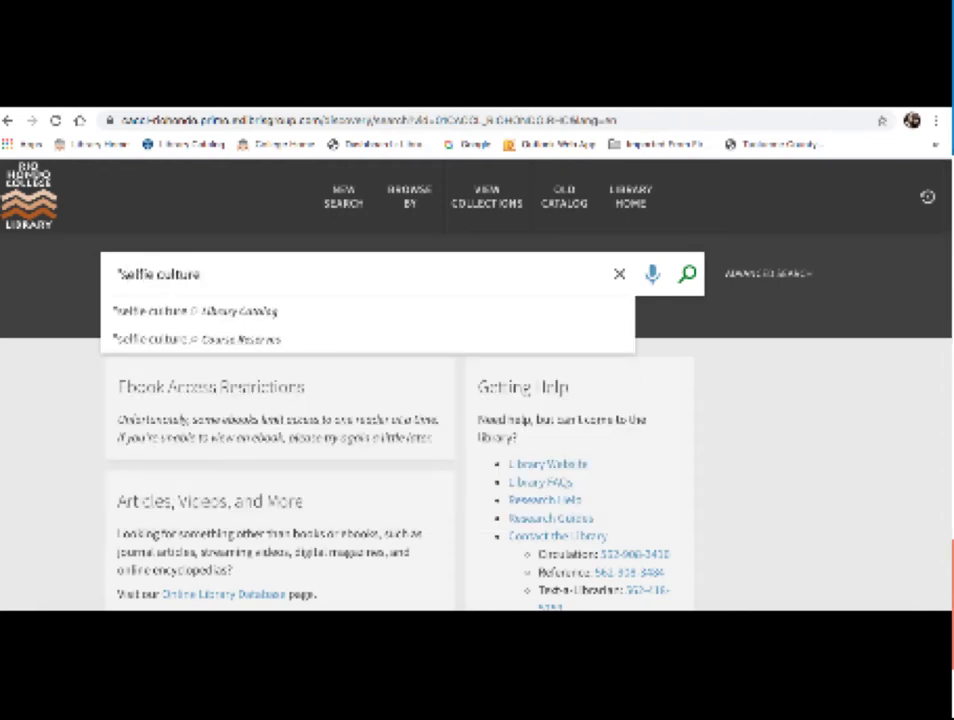
text(")
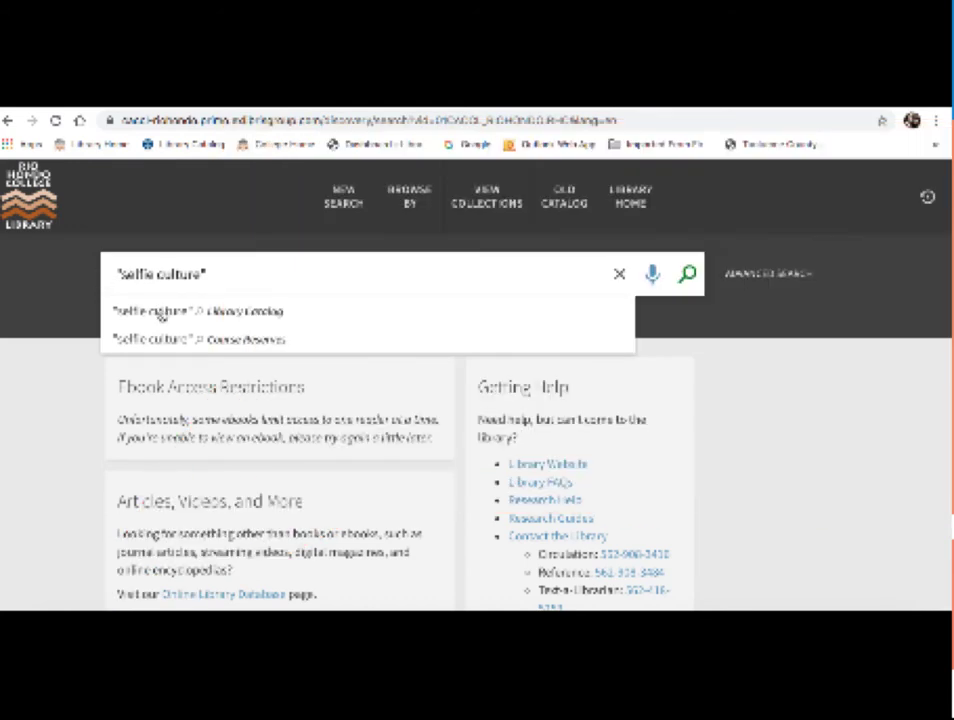
Step: Search the Library Catalog for "selfie culture" and review the results, including the Social media abyss record
click(160, 314)
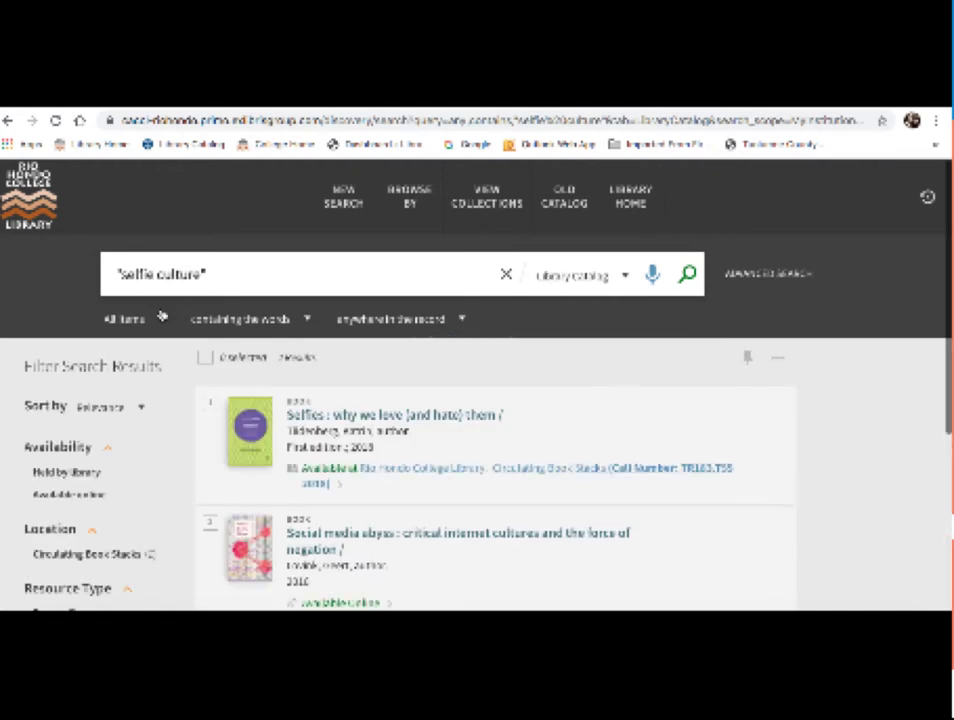
scroll(536, 368, down, 1)
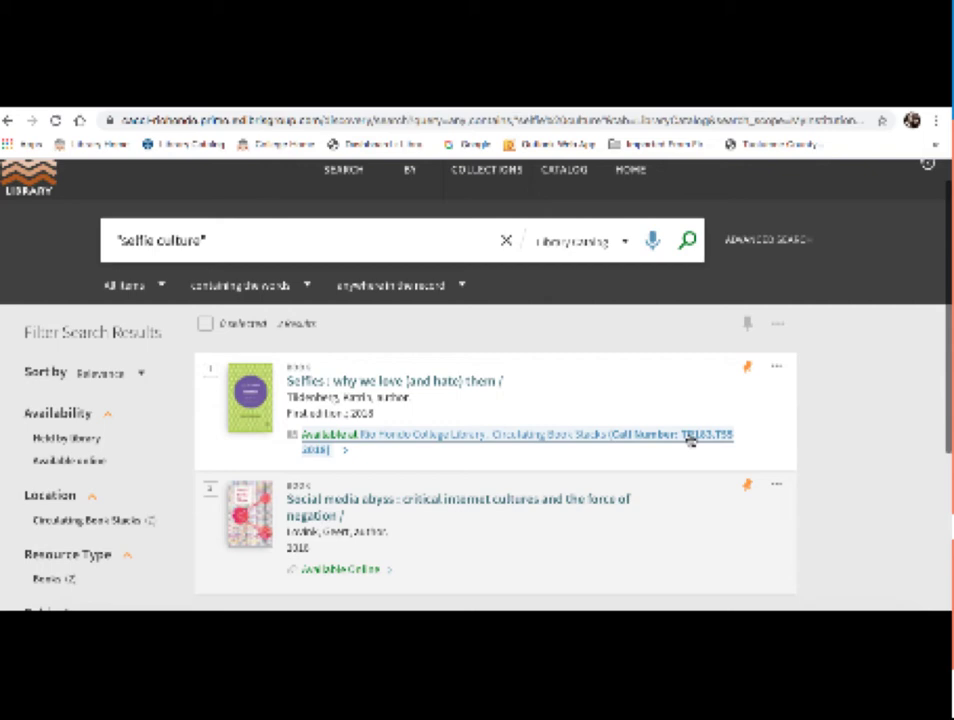
scroll(667, 486, down, 1)
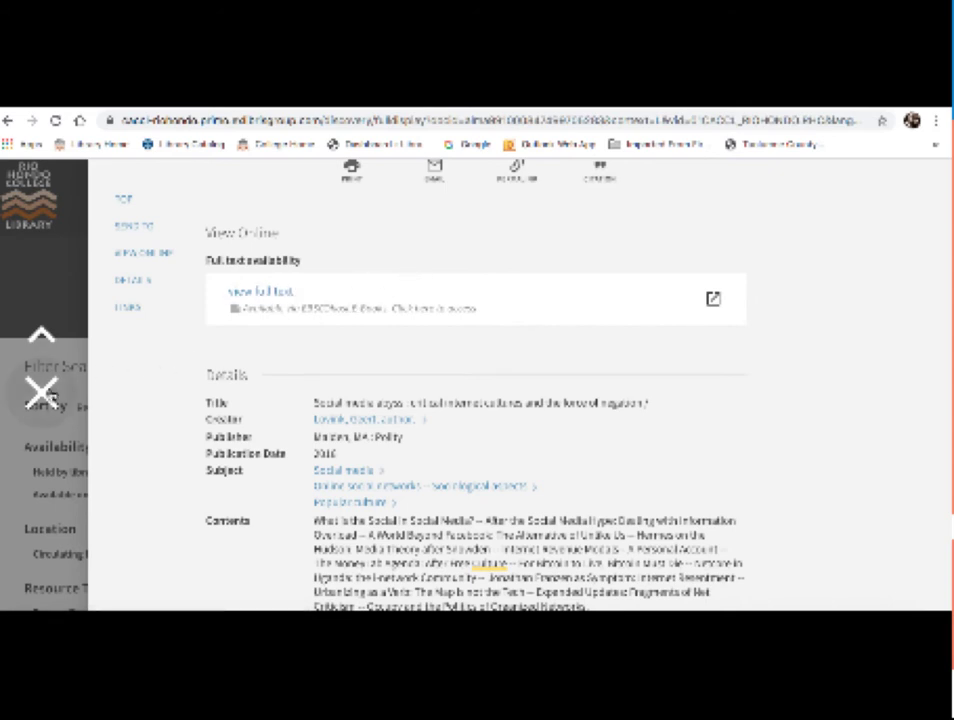
click(41, 392)
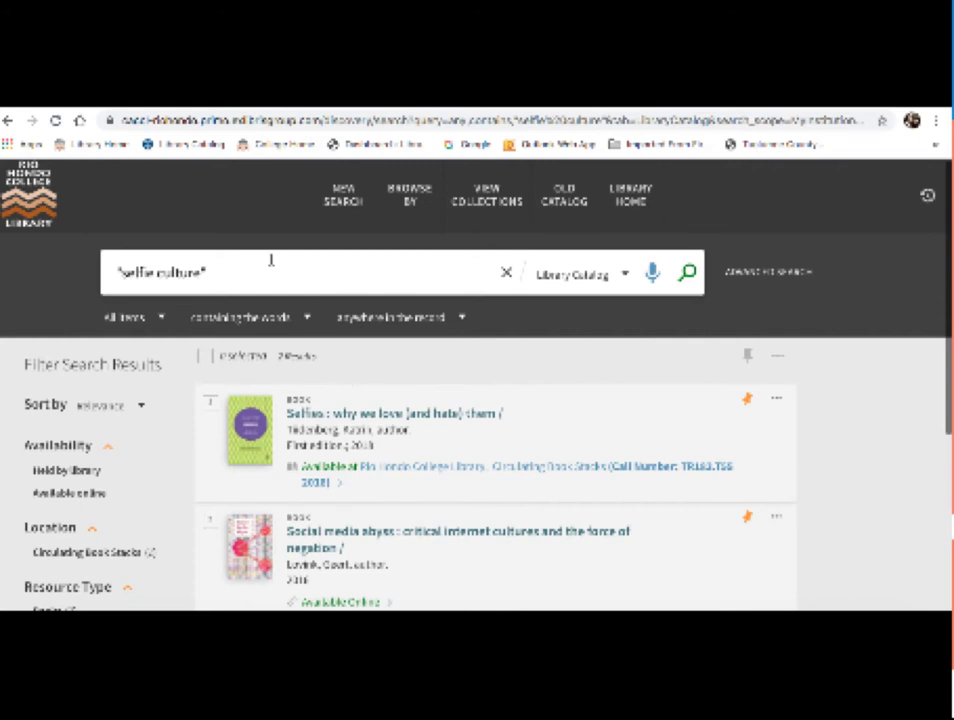
Step: Replace the old quoted phrase in the search box with selfie
click(218, 271)
key(BackSpace)
key(BackSpace)
key(BackSpace)
key(BackSpace)
key(BackSpace)
key(BackSpace)
key(BackSpace)
key(BackSpace)
key(BackSpace)
key(BackSpace)
key(BackSpace)
key(BackSpace)
key(BackSpace)
key(BackSpace)
key(BackSpace)
key(BackSpace)
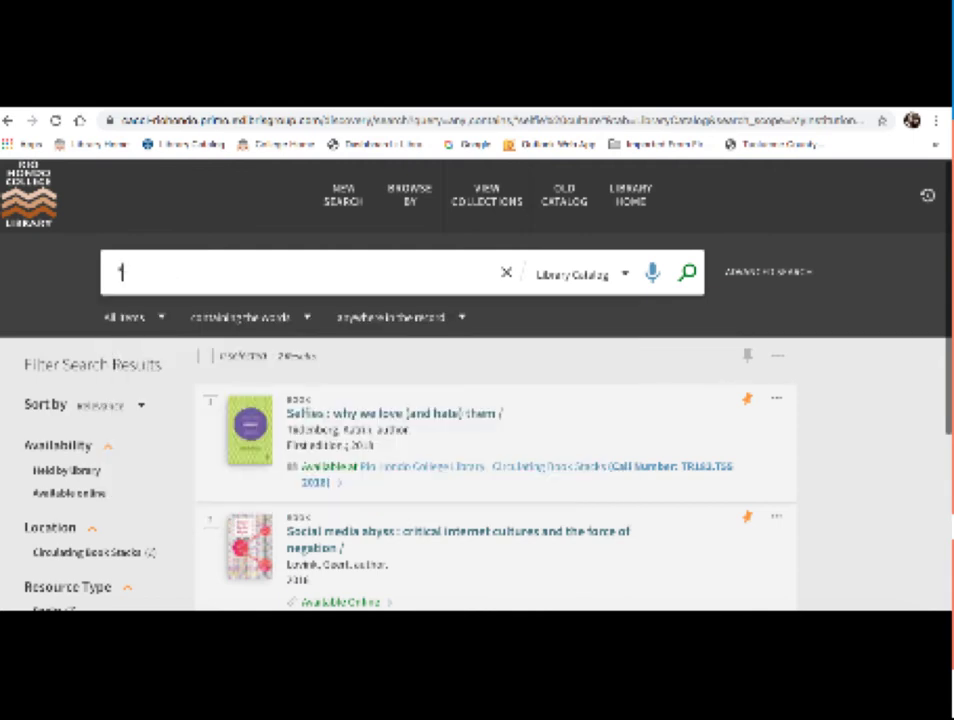
text(selfie)
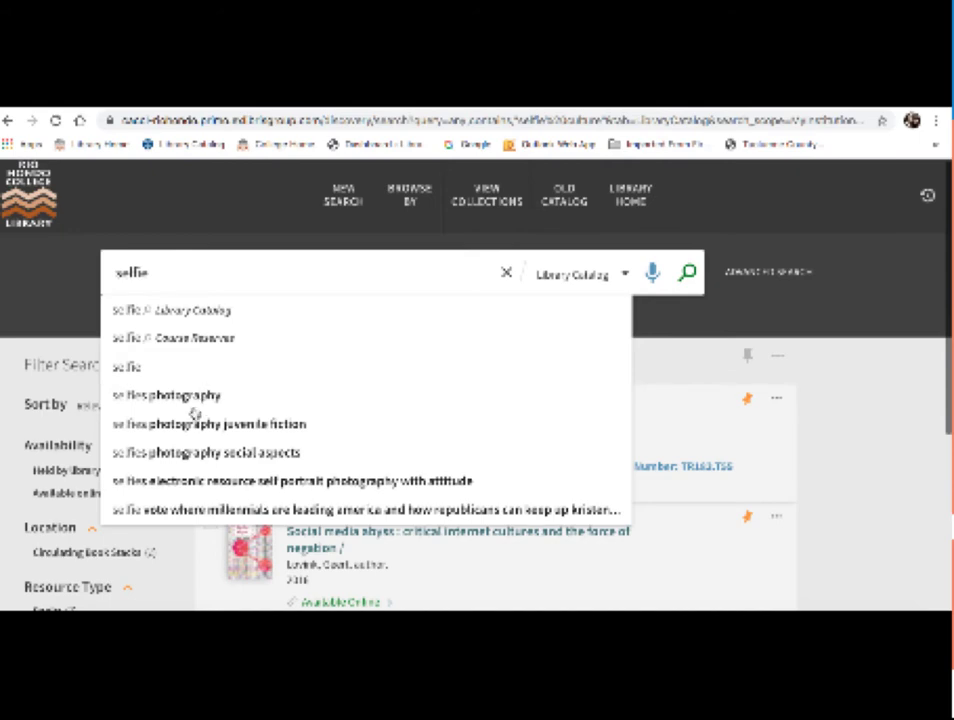
scroll(193, 408, down, 1)
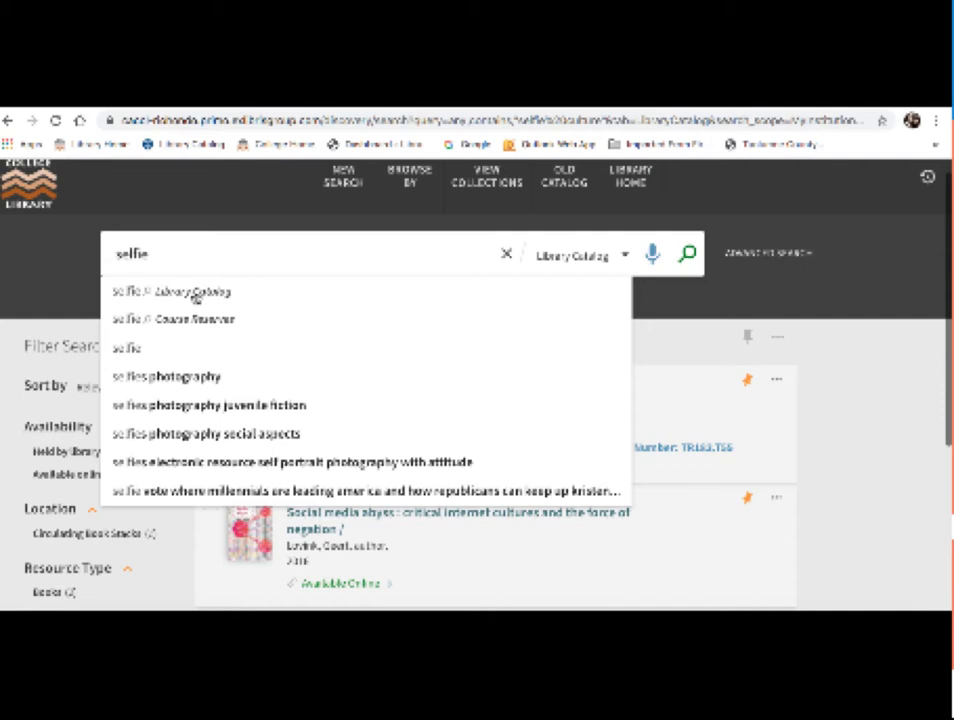
Step: Search the Library Catalog for selfie and scroll through the book results
click(195, 292)
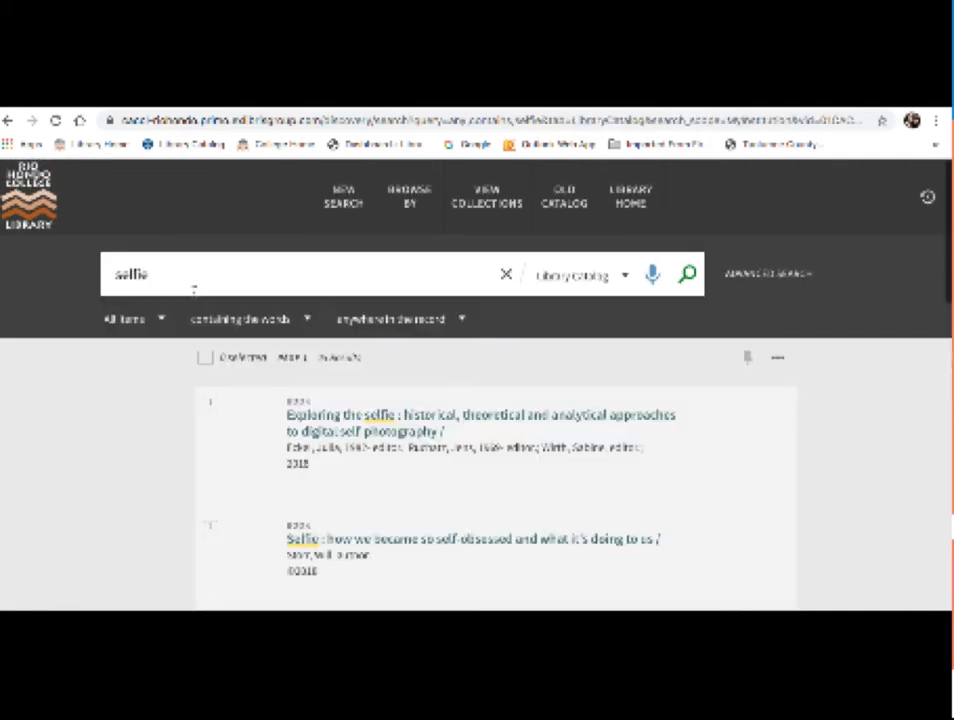
scroll(537, 330, down, 1)
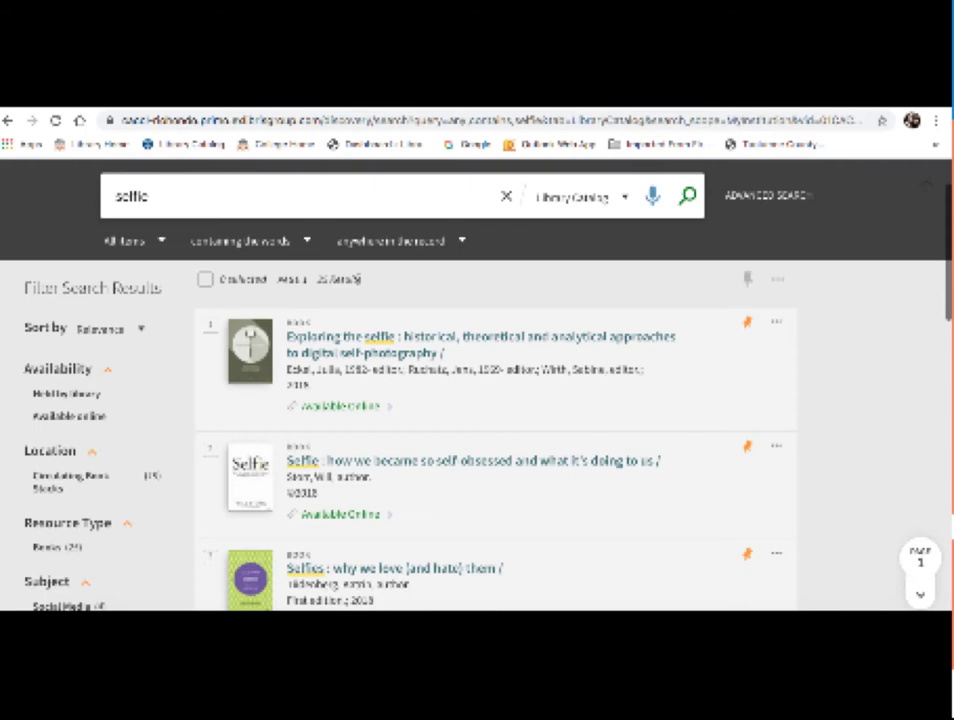
scroll(358, 285, down, 1)
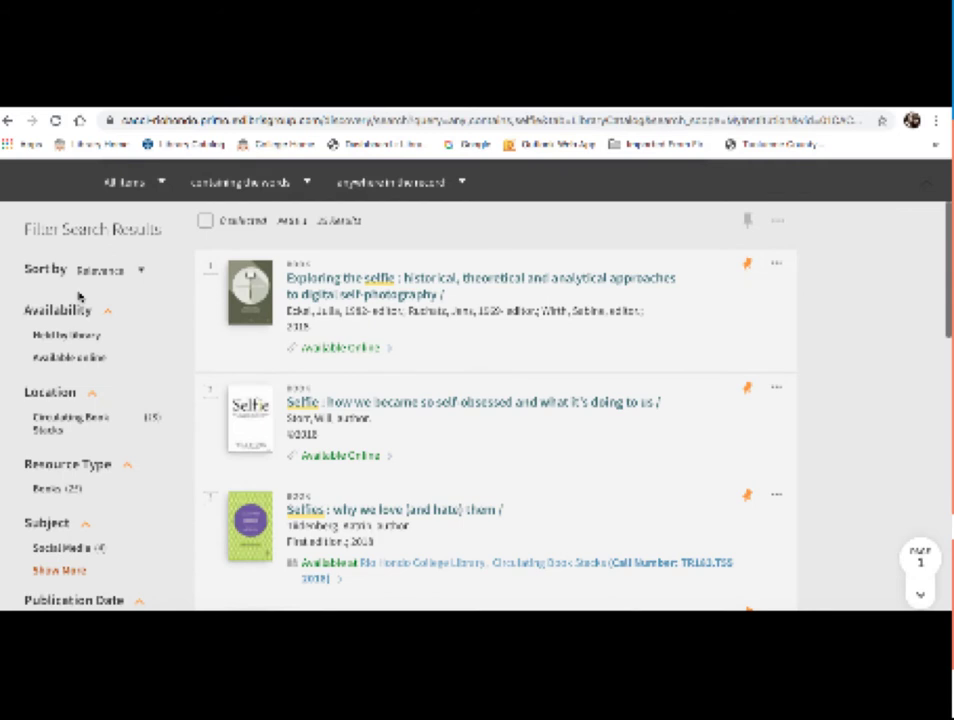
scroll(80, 297, down, 1)
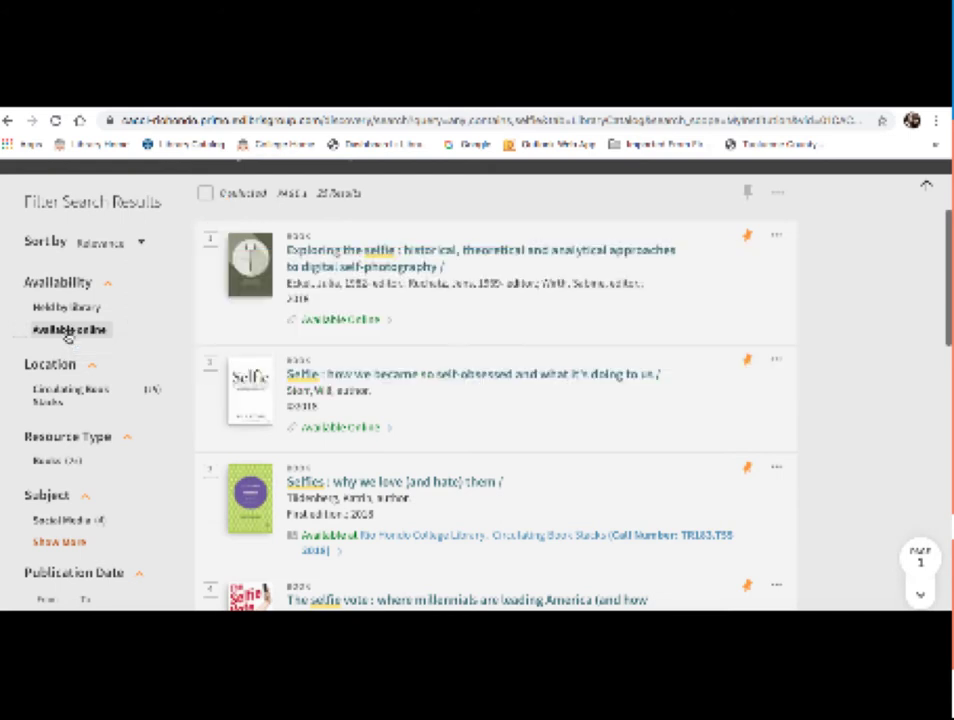
Step: Limit the selfie results to items available online
click(68, 330)
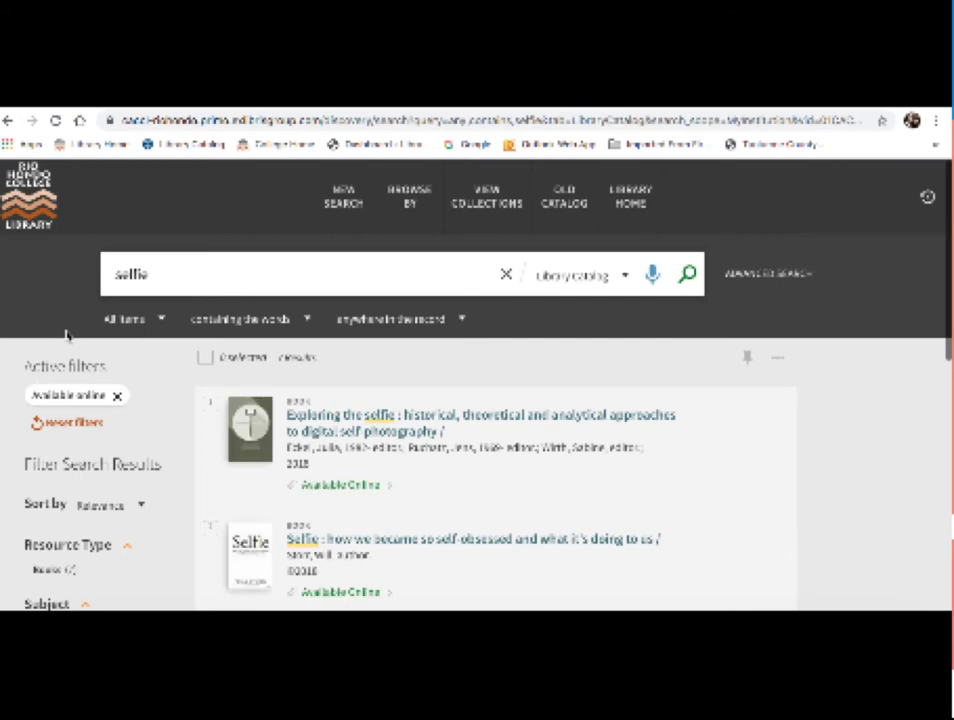
scroll(452, 360, down, 1)
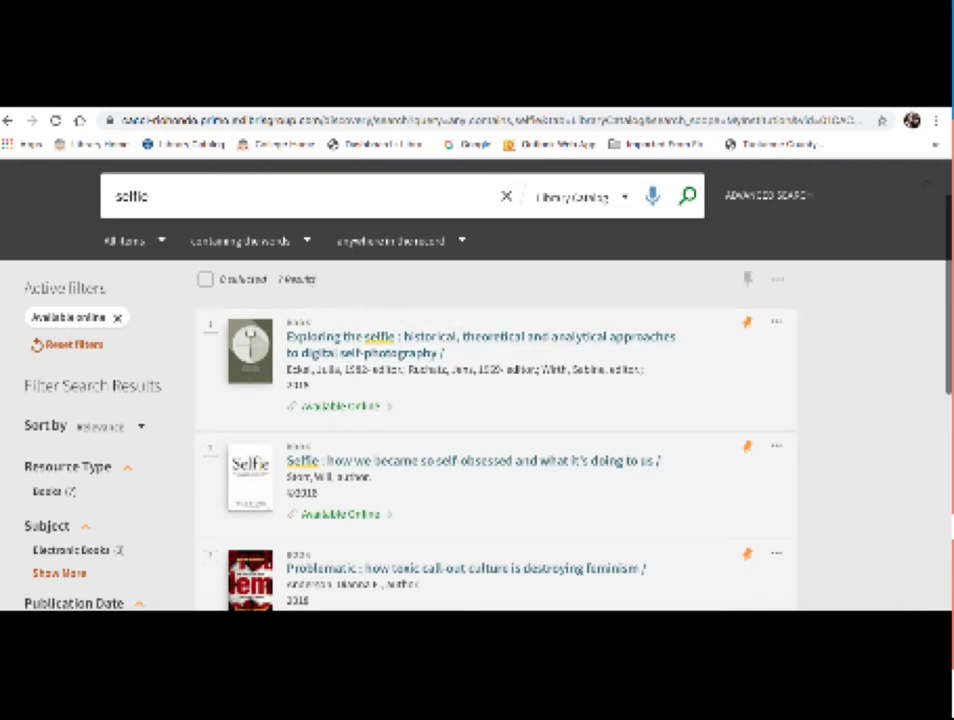
scroll(347, 287, down, 3)
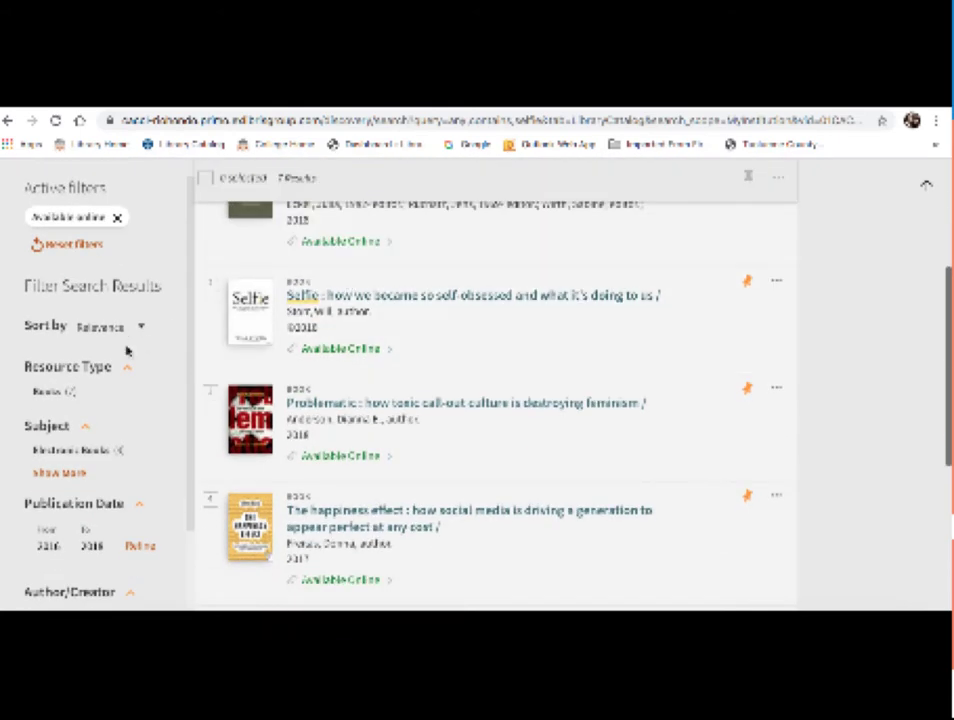
scroll(121, 357, down, 2)
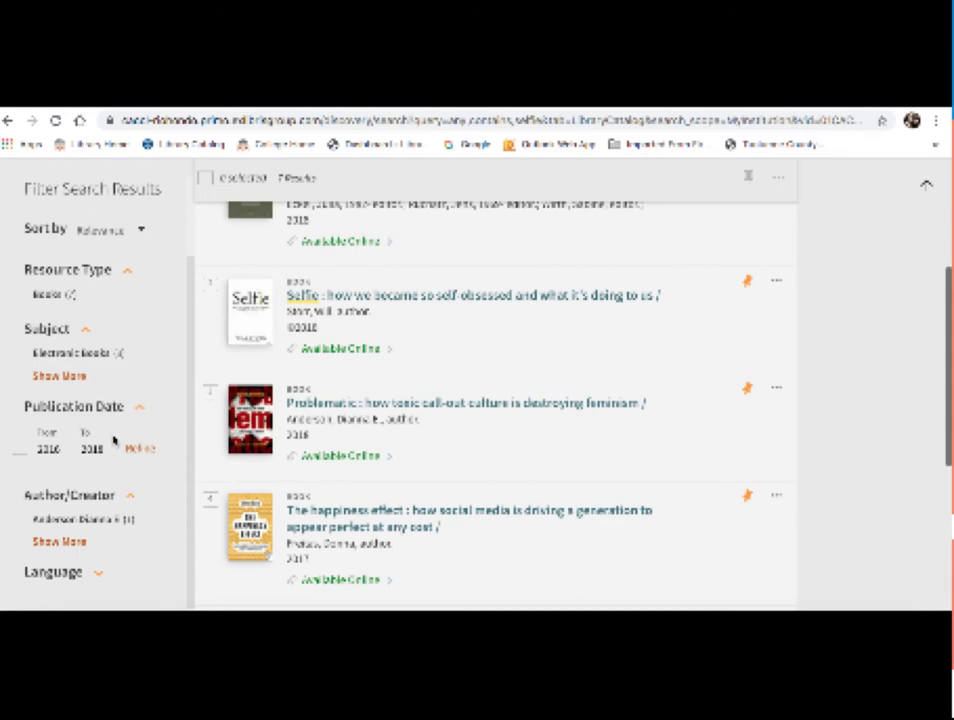
Step: Change the Publication Date From year to 2016 and review the narrowed list of 7 titles
click(48, 449)
key(BackSpace)
text(6)
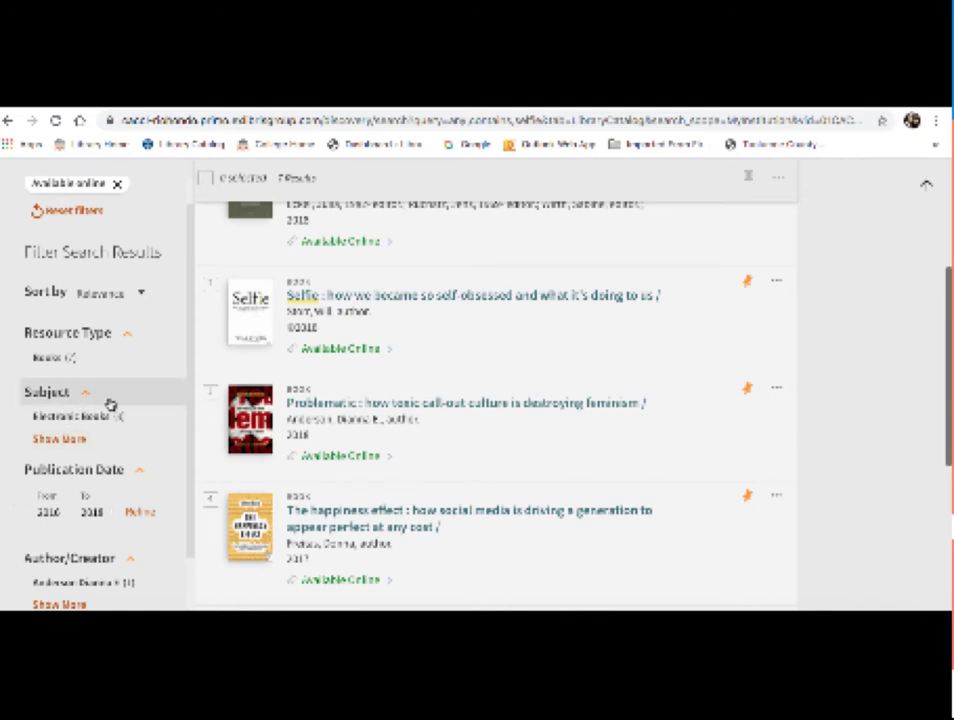
scroll(109, 403, up, 1)
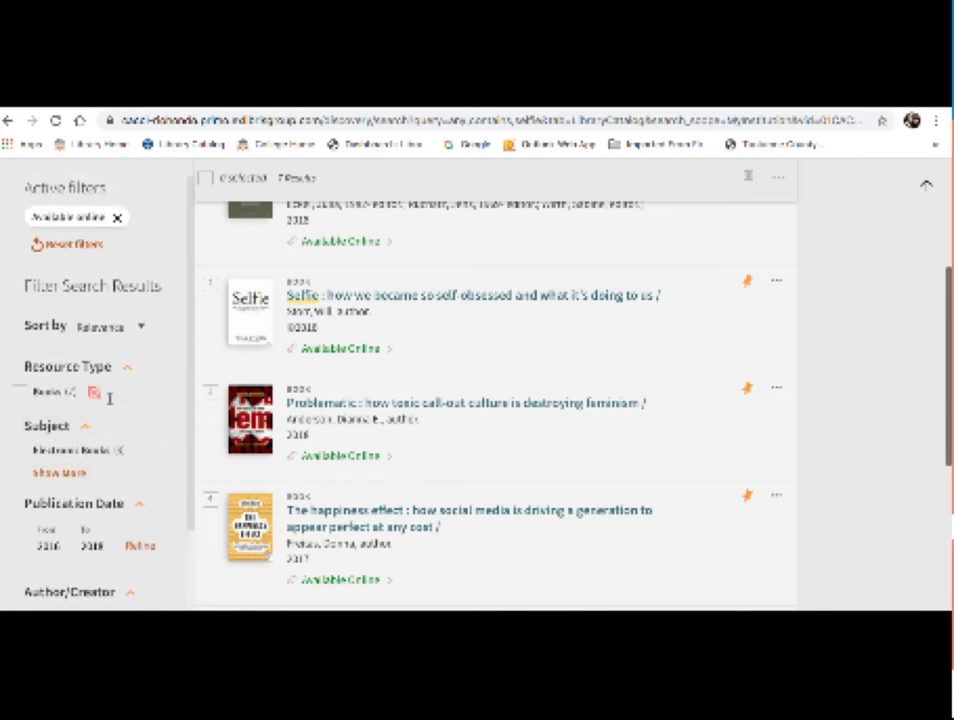
scroll(560, 351, up, 3)
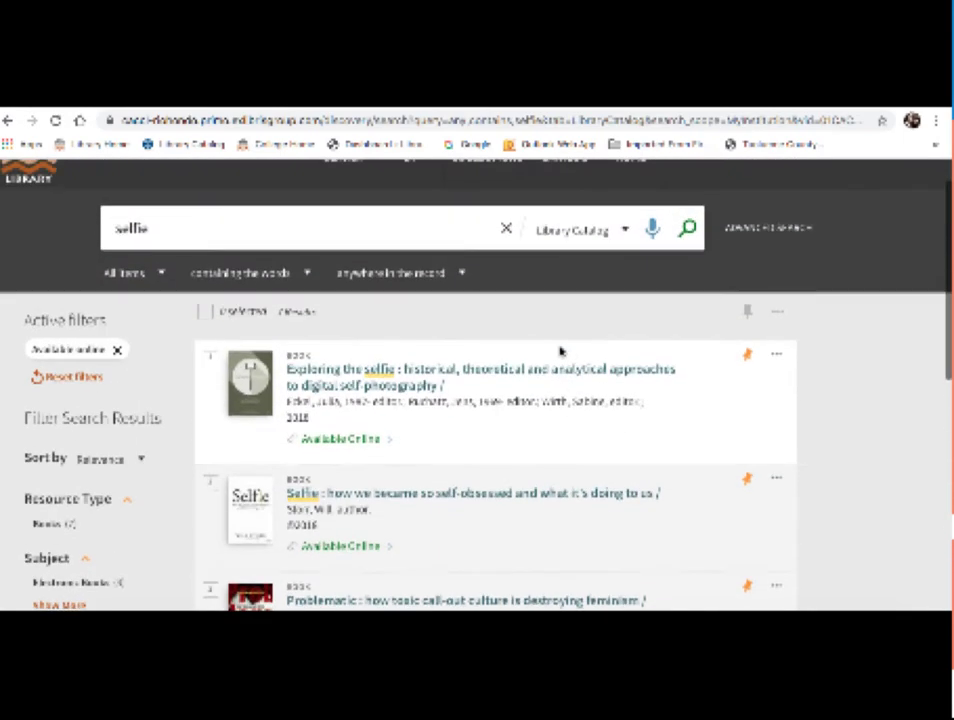
scroll(560, 351, down, 3)
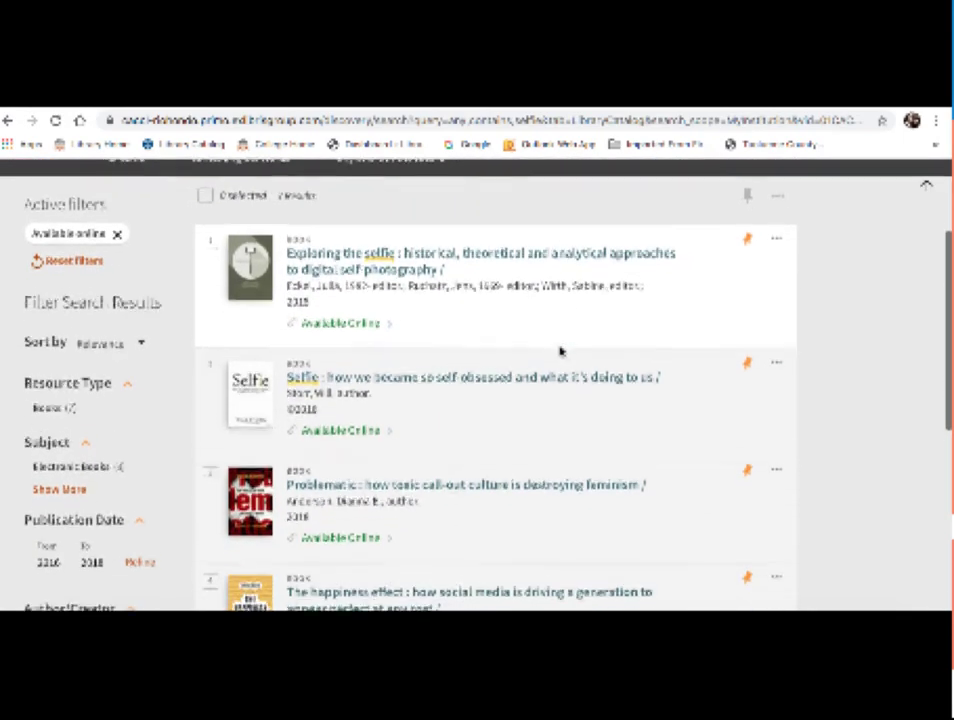
scroll(560, 351, down, 2)
scroll(560, 351, down, 3)
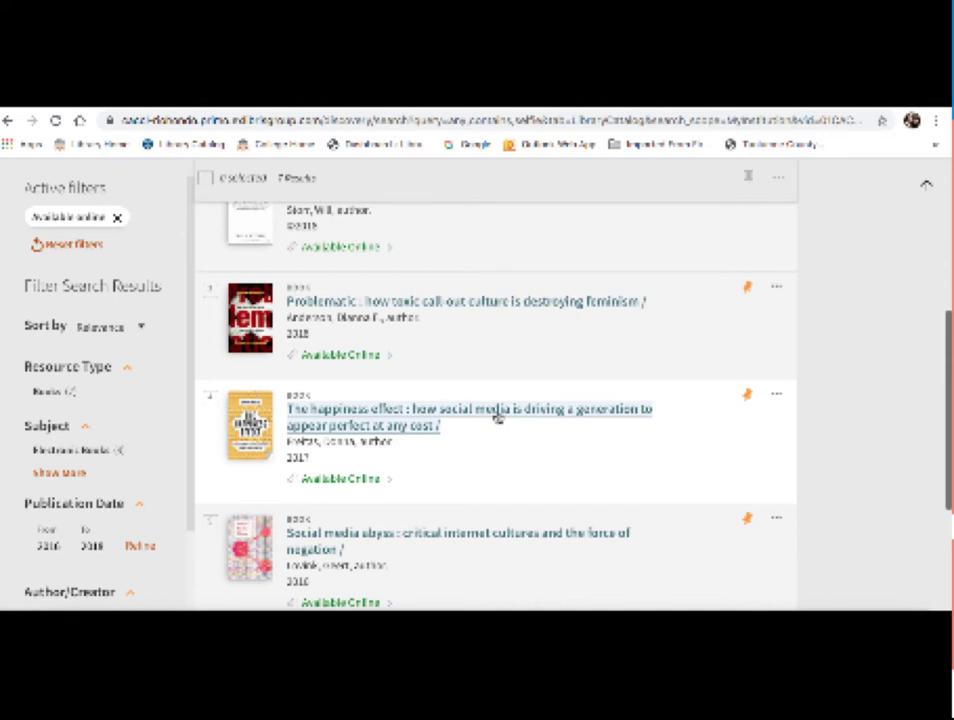
Step: Open The Happiness Effect's record and follow its online full text to the Rio Hondo login page
click(497, 417)
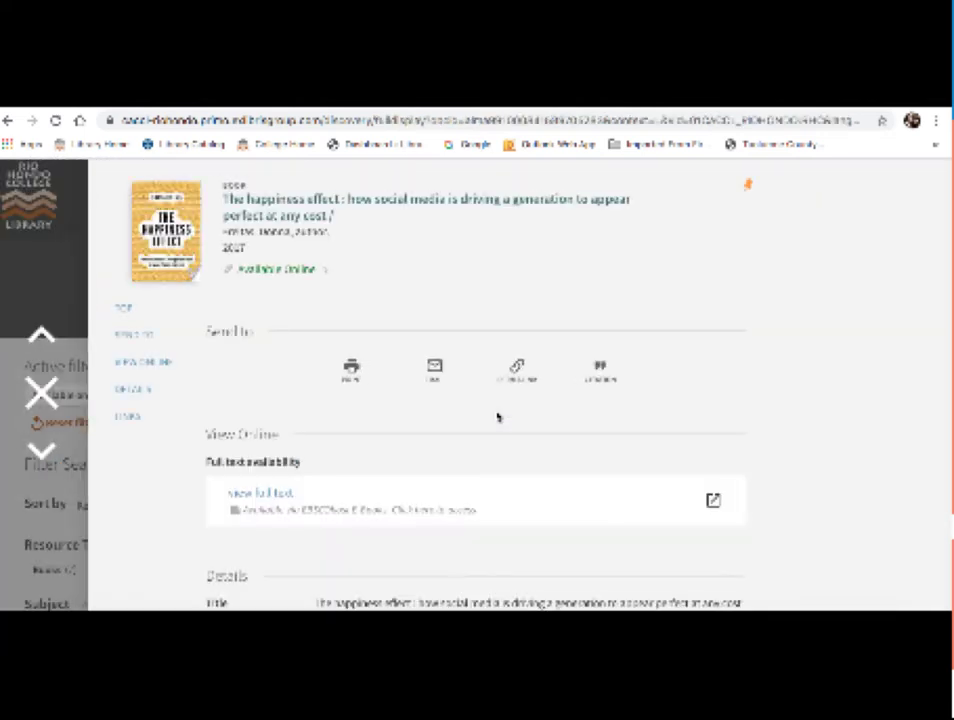
scroll(551, 280, down, 3)
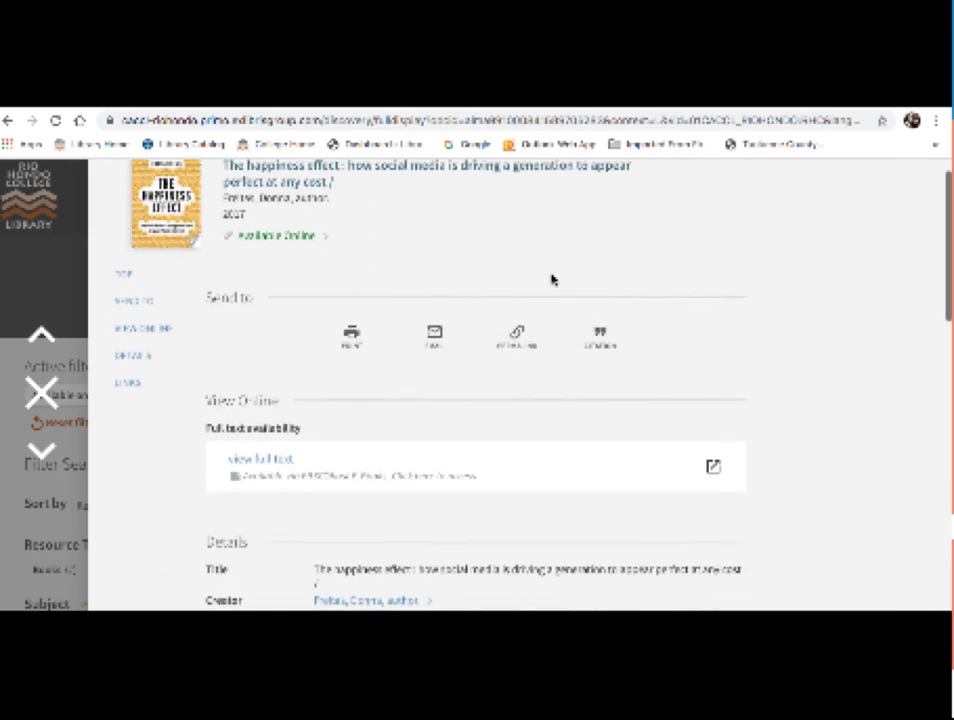
scroll(551, 280, down, 1)
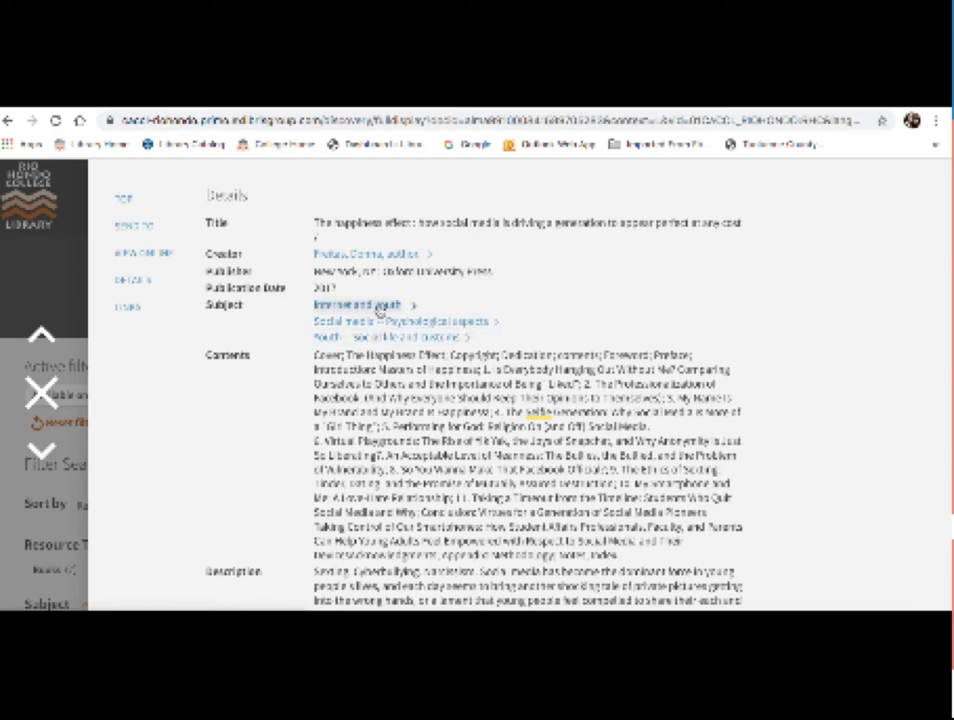
scroll(440, 340, down, 1)
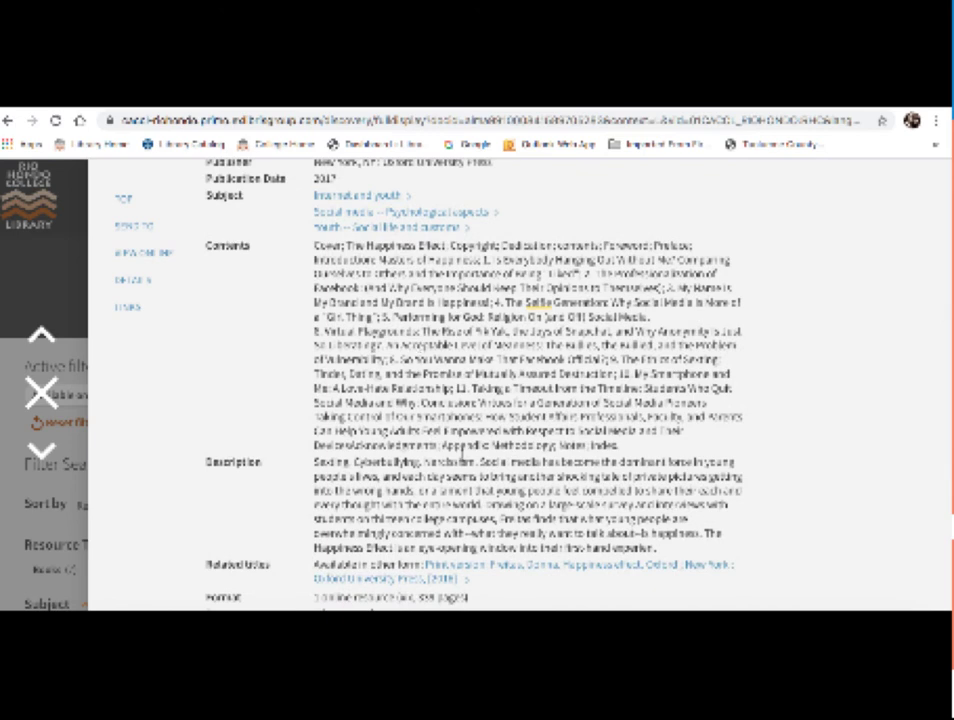
scroll(462, 453, down, 3)
scroll(462, 453, up, 3)
scroll(462, 453, up, 5)
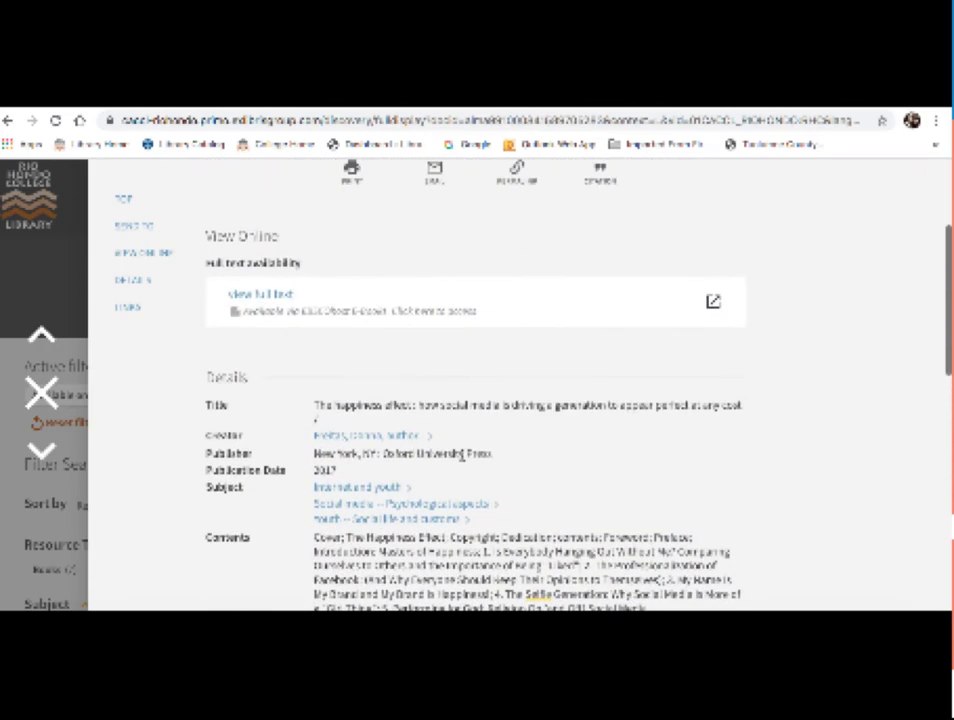
scroll(462, 453, up, 4)
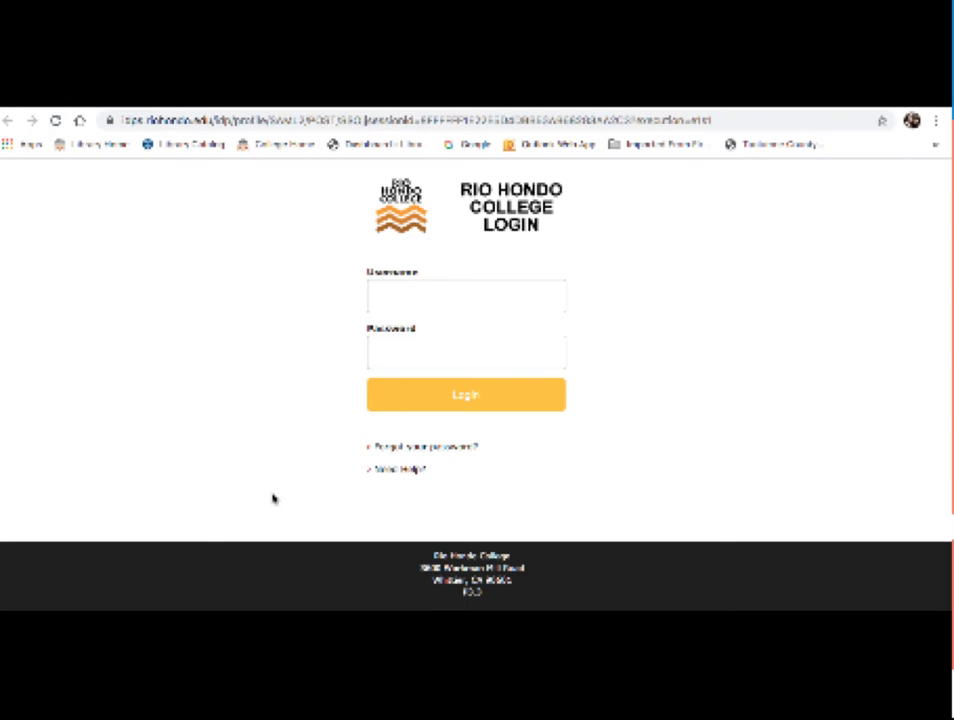
Step: Sign in on the Rio Hondo College Login page with the student's username and password
click(390, 294)
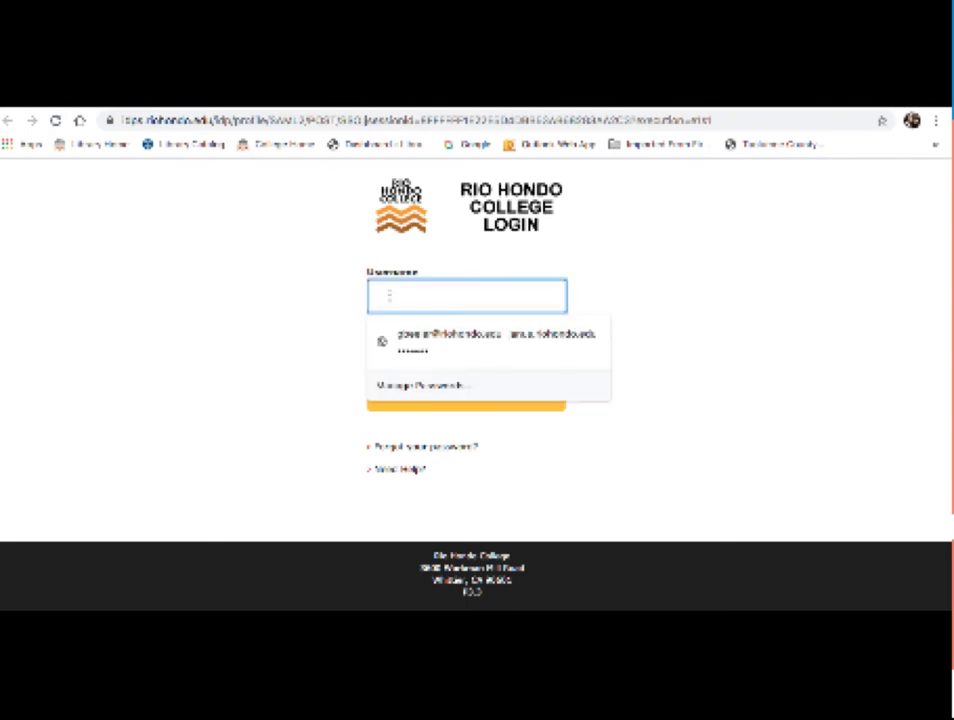
key(Tab)
text(•)
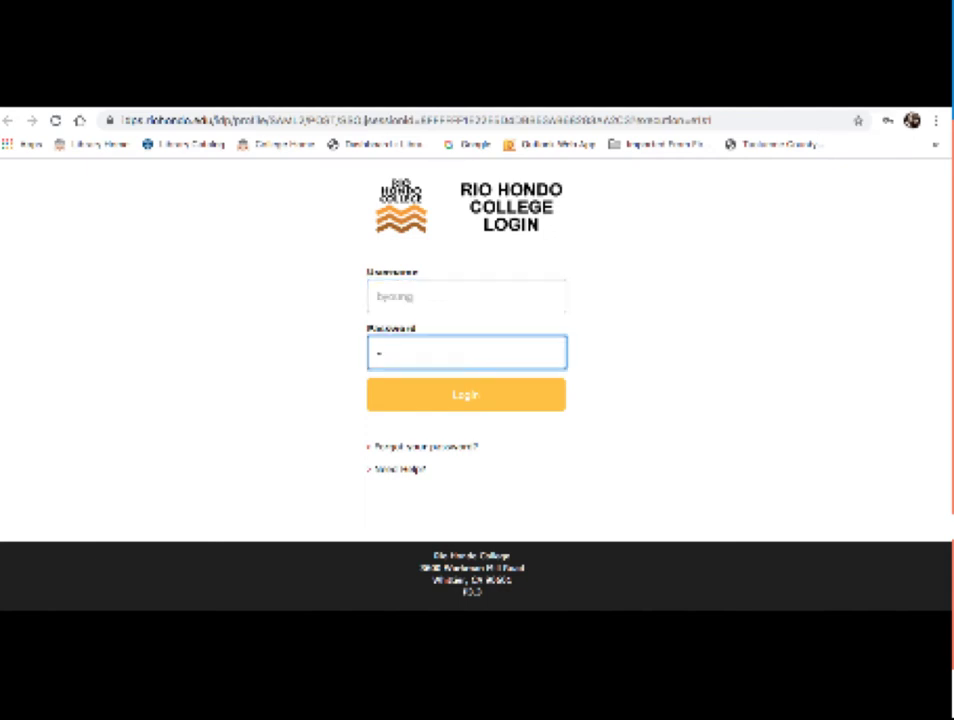
text(••••••)
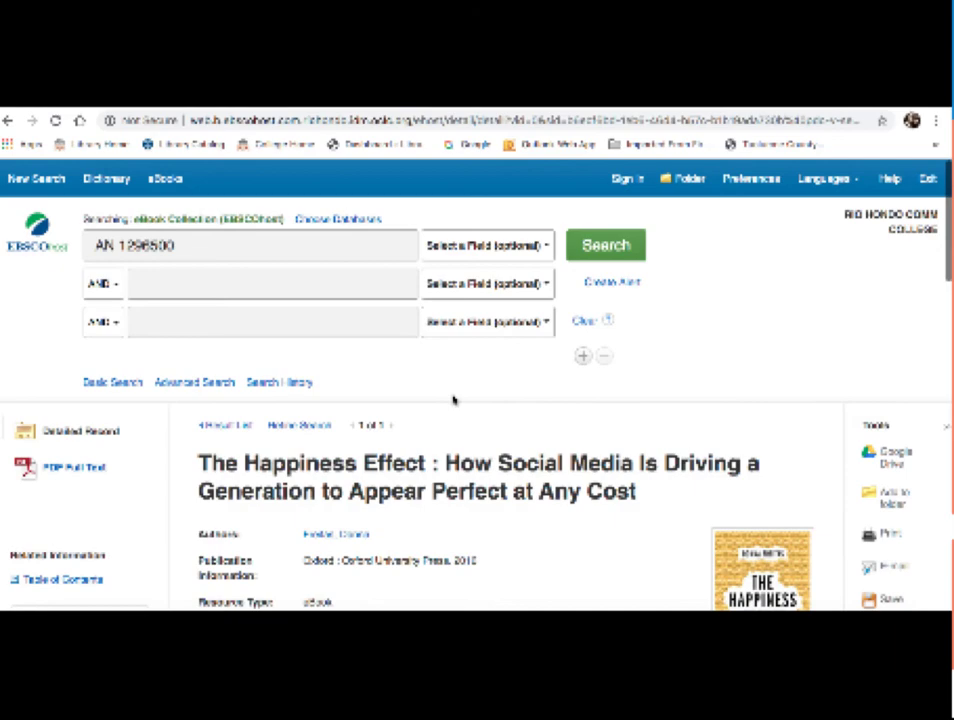
scroll(453, 400, down, 4)
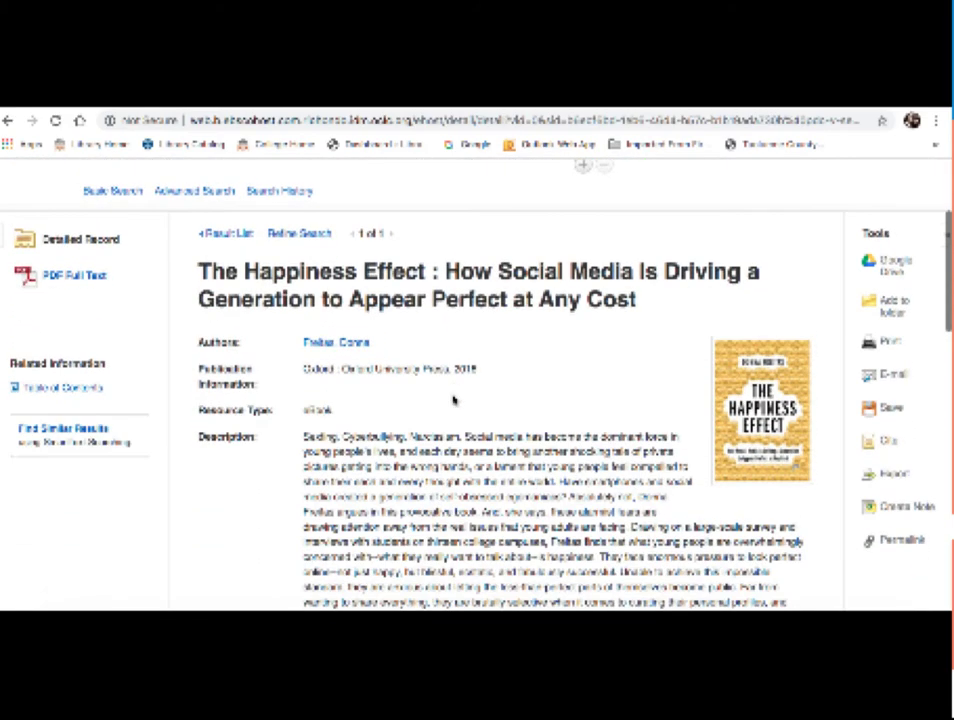
scroll(453, 400, down, 3)
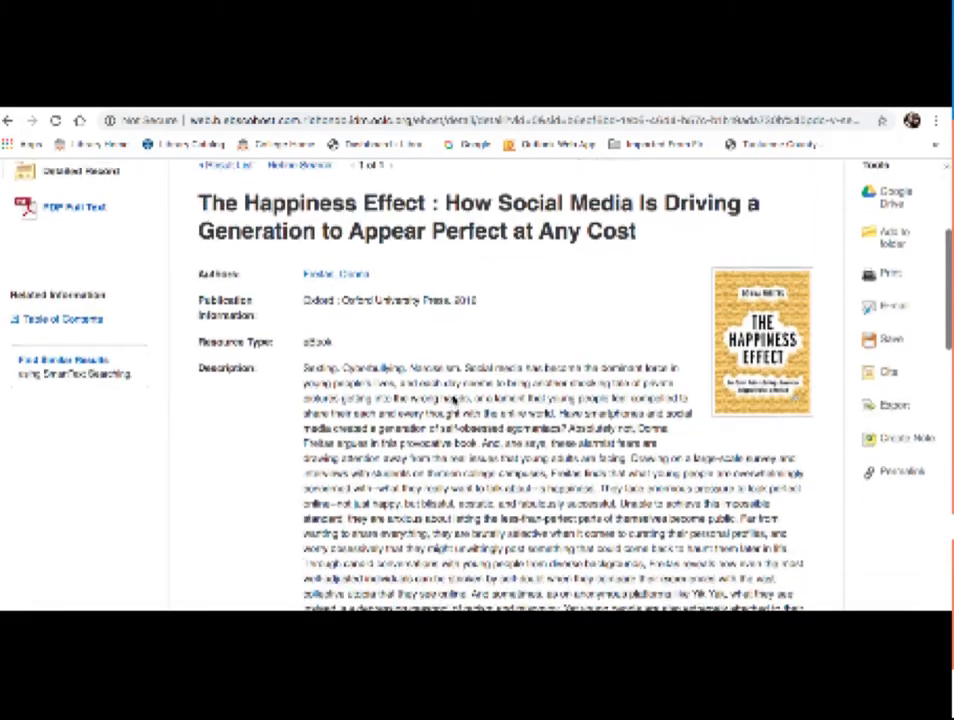
scroll(453, 400, down, 8)
scroll(453, 400, up, 5)
scroll(453, 400, down, 7)
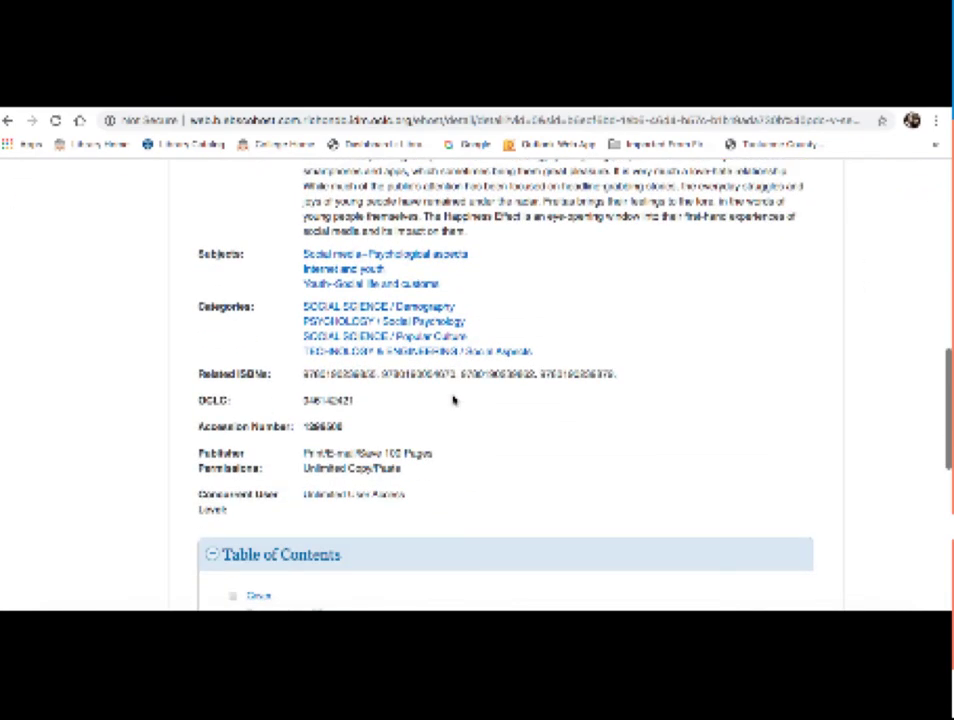
scroll(453, 400, up, 8)
scroll(454, 400, up, 5)
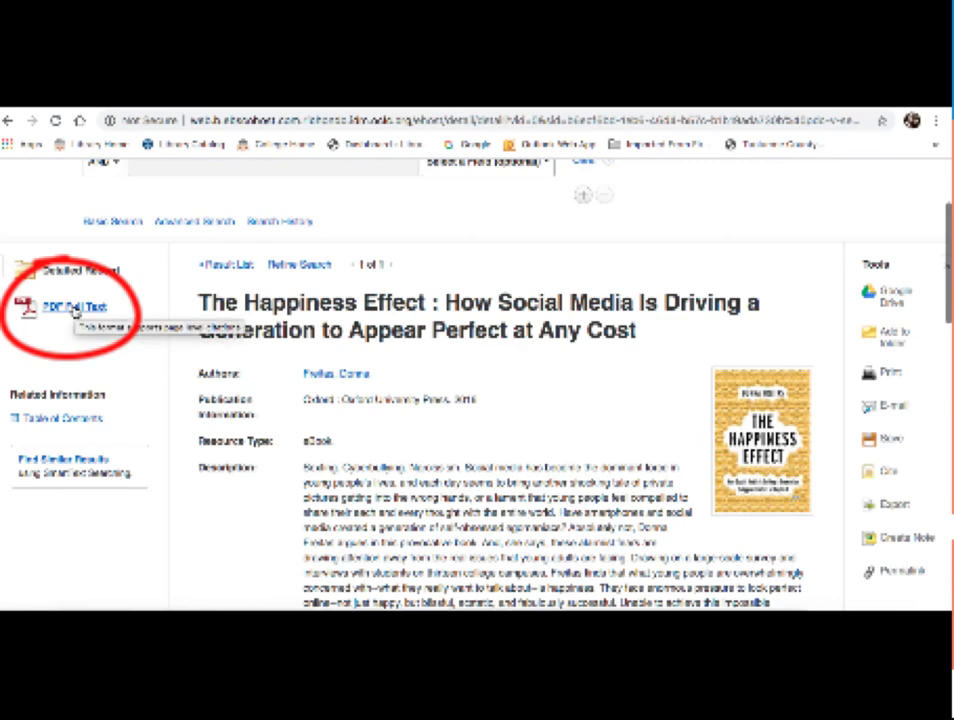
Step: Open The Happiness Effect's PDF Full Text in the eBook reader and view its cover
click(74, 311)
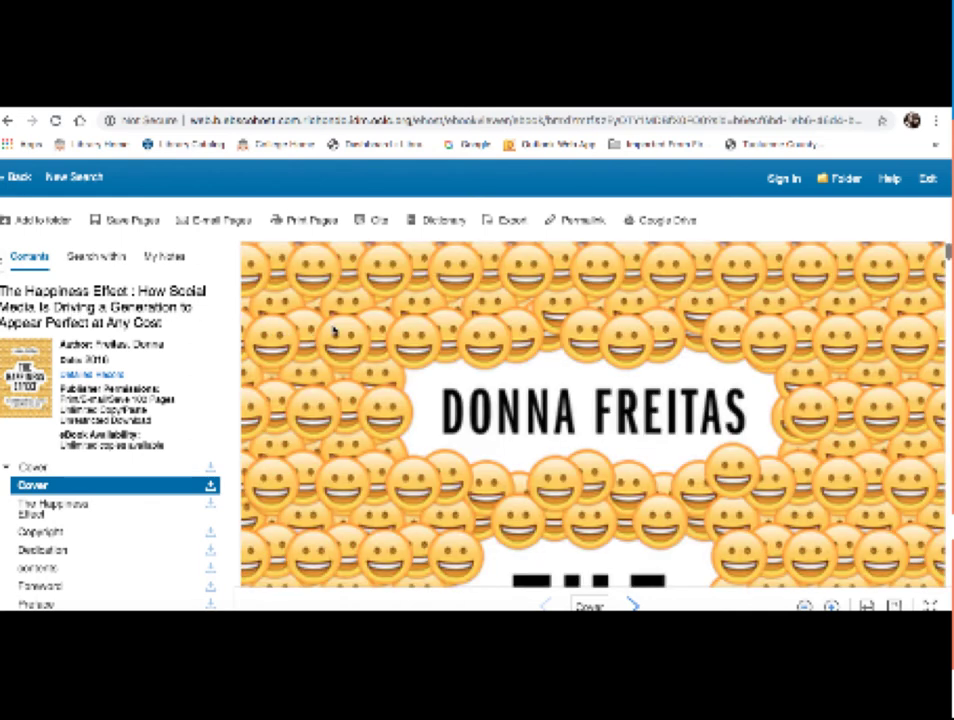
scroll(335, 330, down, 3)
scroll(335, 330, down, 6)
scroll(335, 330, up, 9)
scroll(335, 330, down, 1)
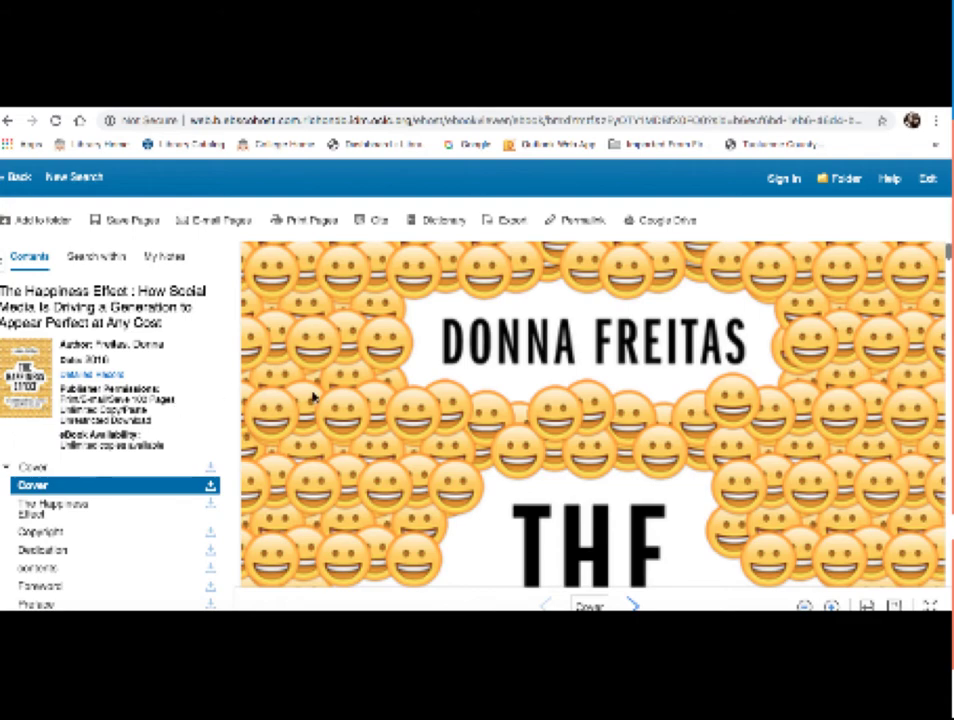
scroll(313, 392, down, 1)
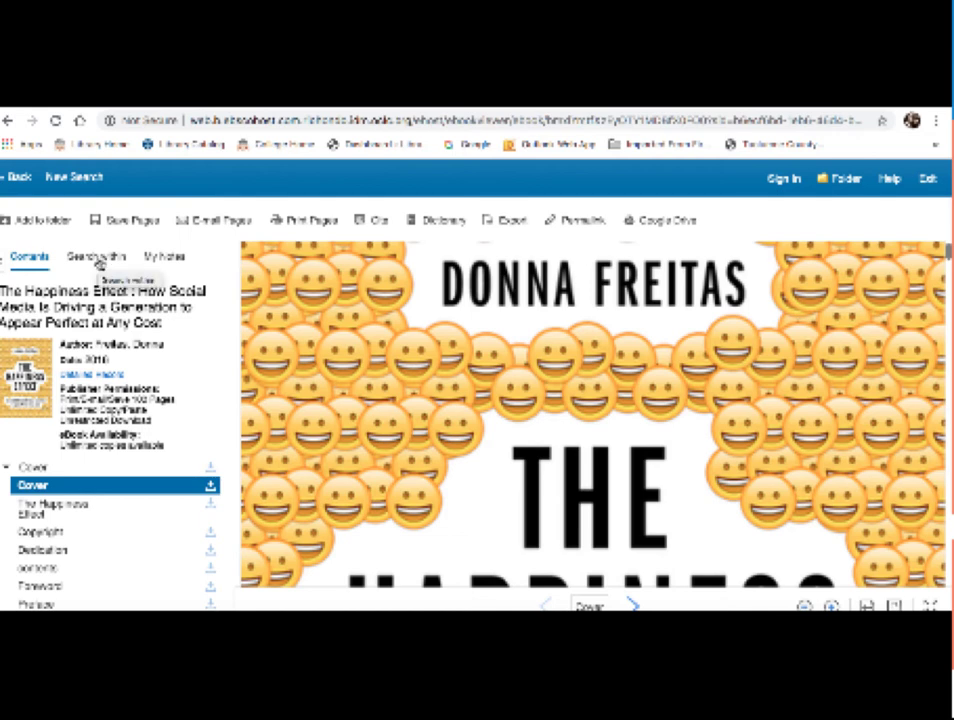
Step: Search within The Happiness Effect for instagram and scroll through the 71 page-by-page matches
click(98, 258)
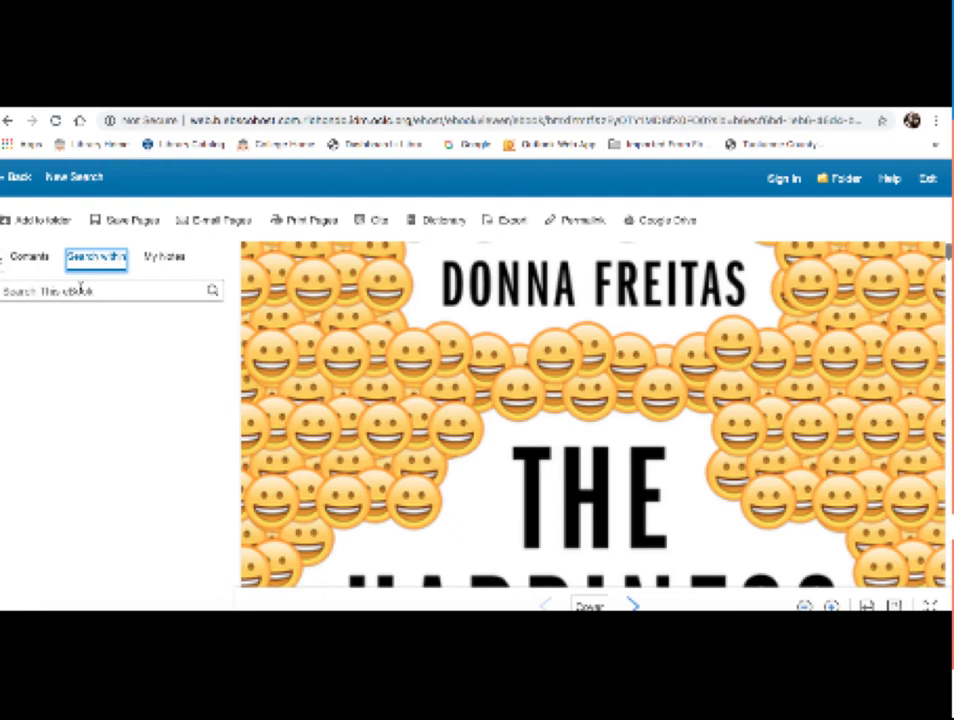
click(80, 289)
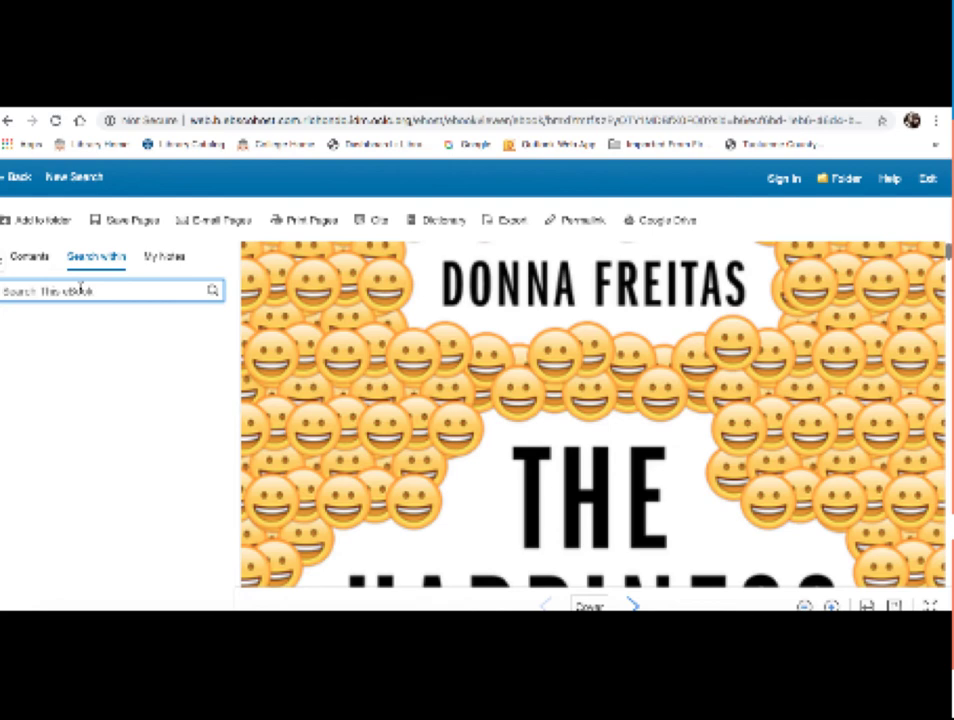
text(ha)
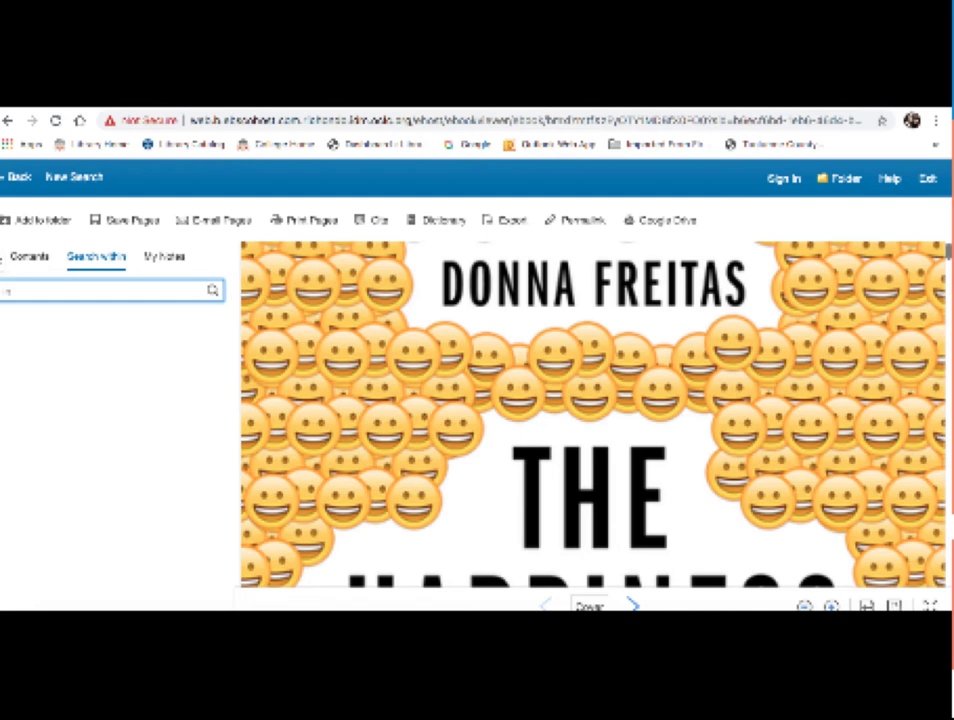
text(ta)
text(gram)
key(Return)
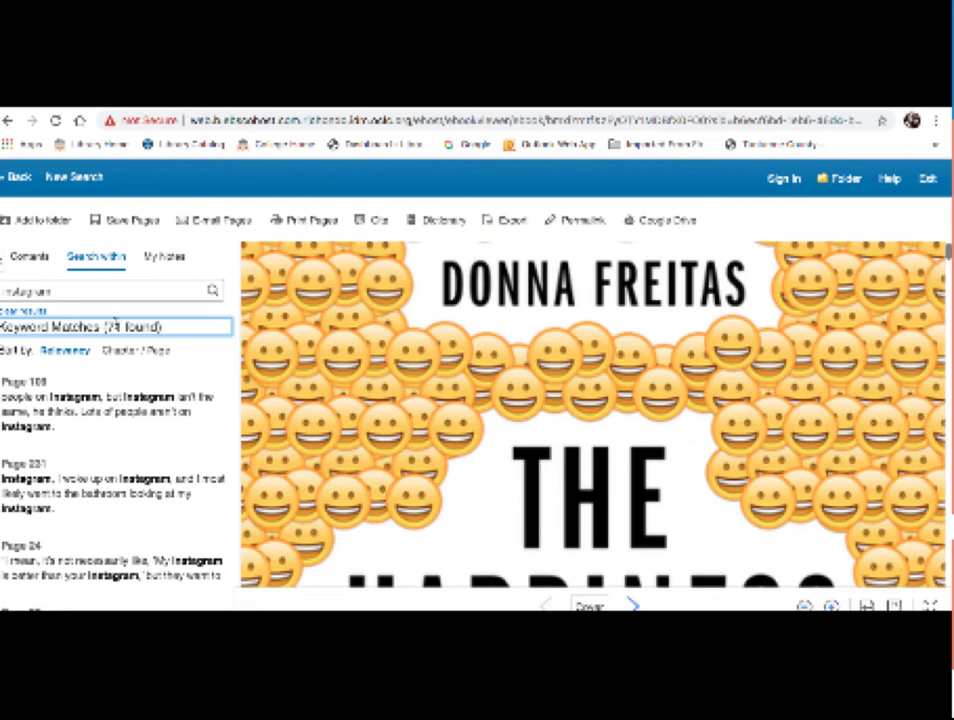
scroll(128, 358, down, 1)
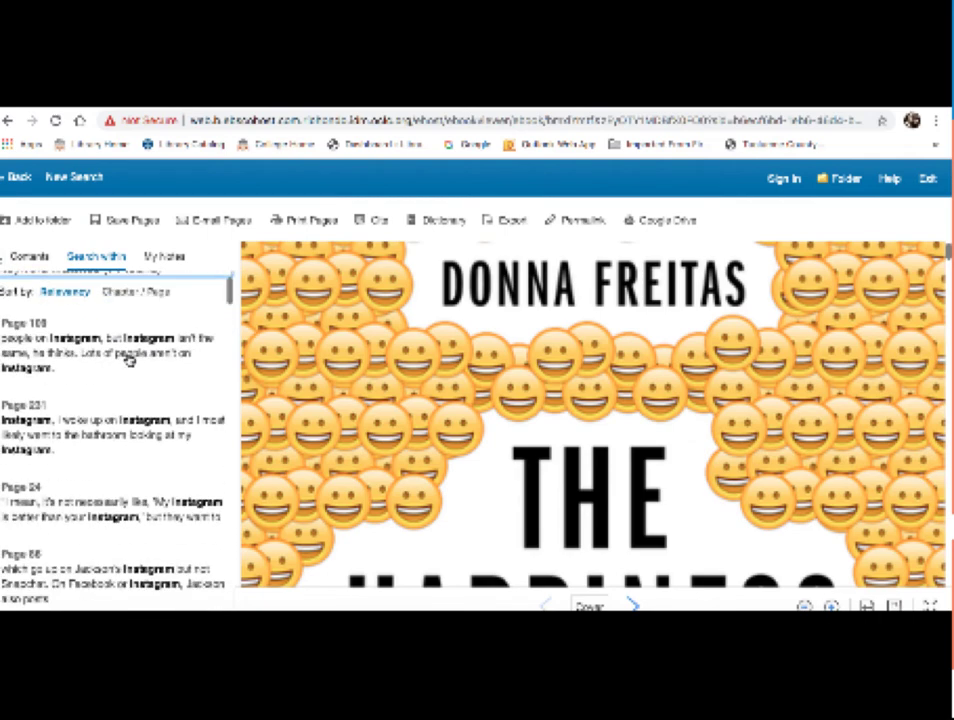
scroll(128, 360, down, 1)
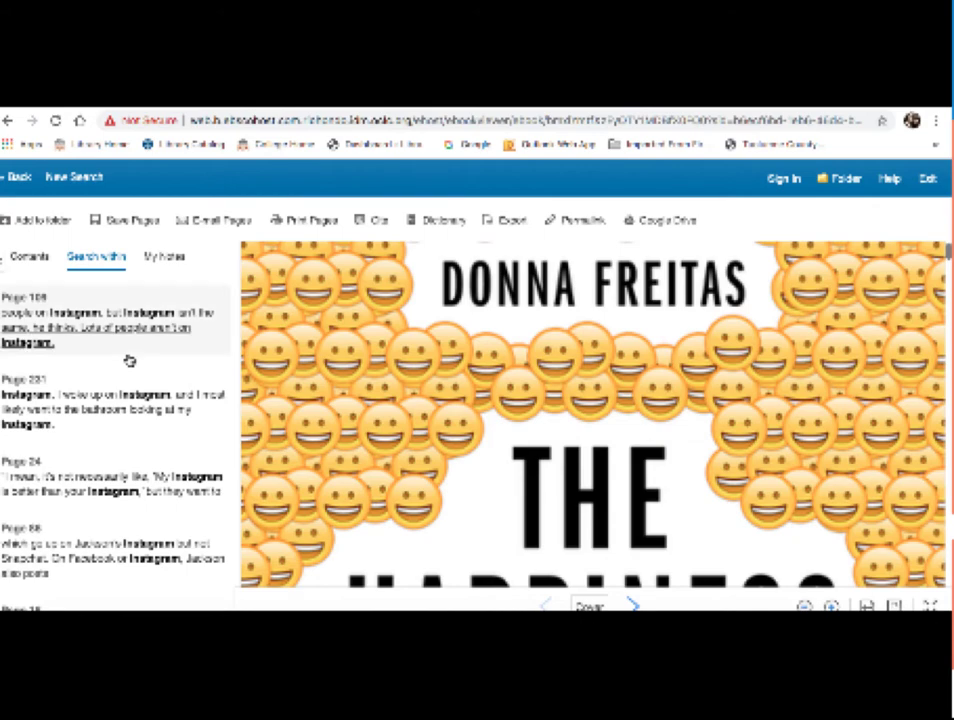
scroll(128, 358, down, 2)
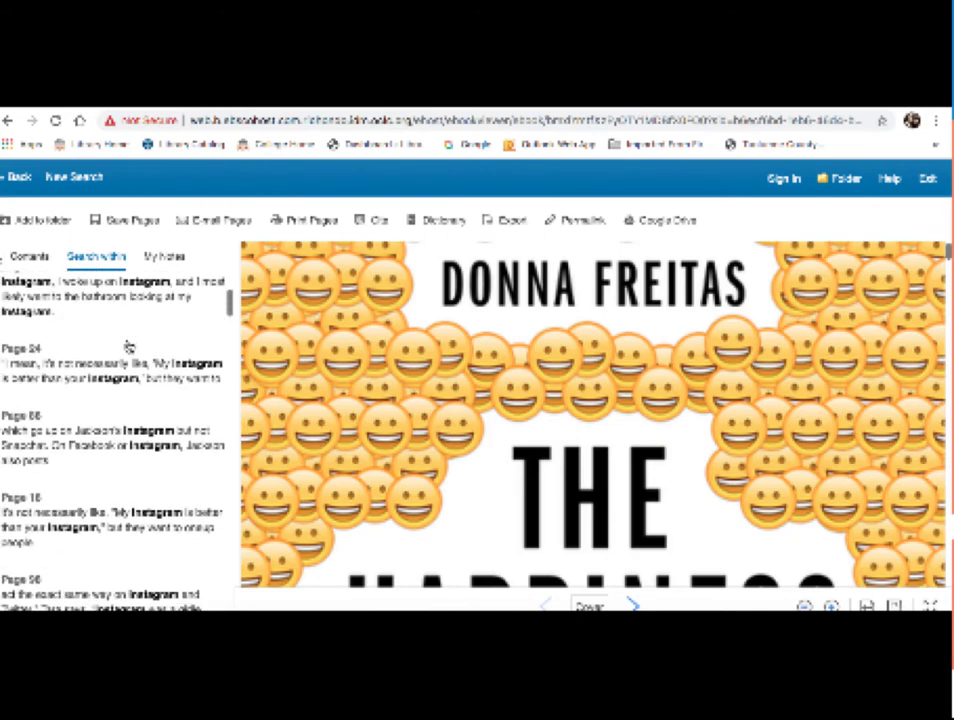
scroll(128, 345, down, 1)
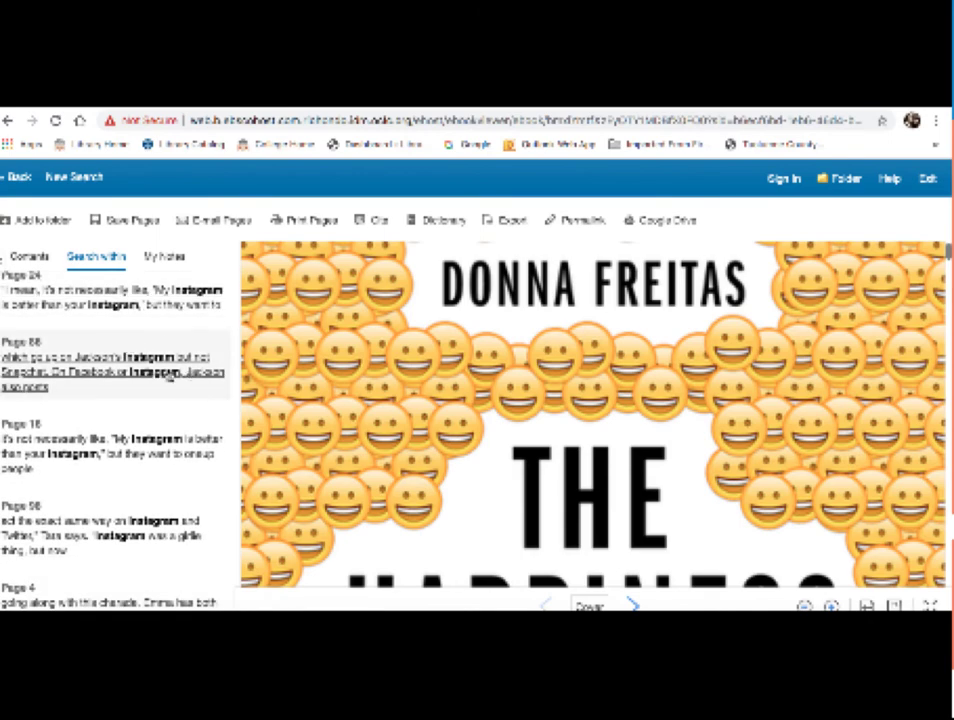
Step: Open the Page 88 match, showing Instagram highlighted in the passage about Jackson's posts
click(180, 372)
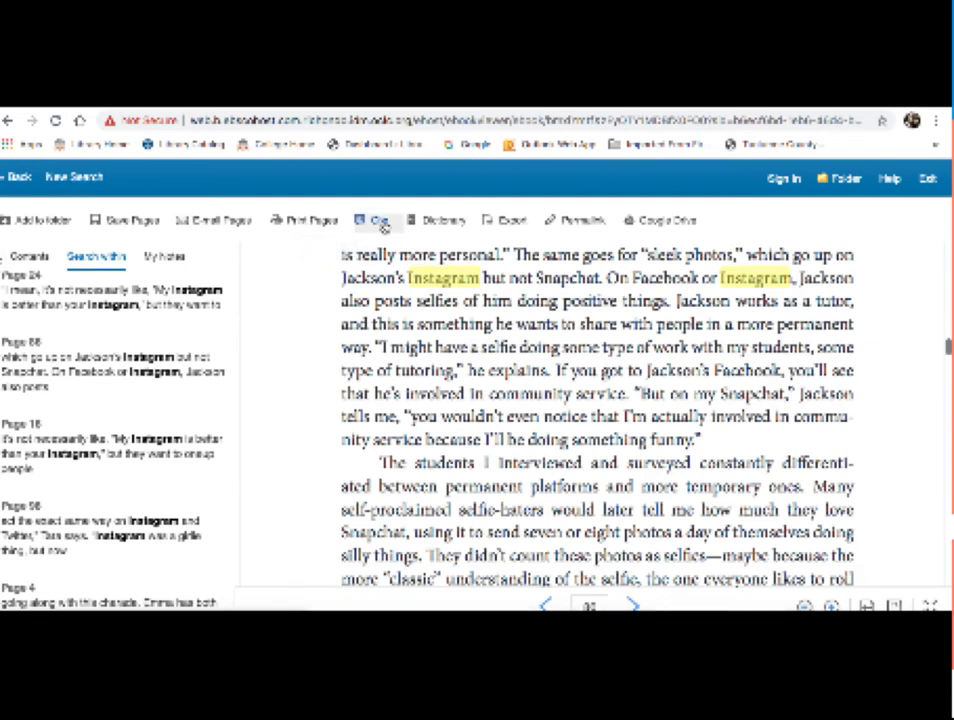
Step: Show the book's citations and scroll through the APA, Chicago and MLA formats
click(380, 221)
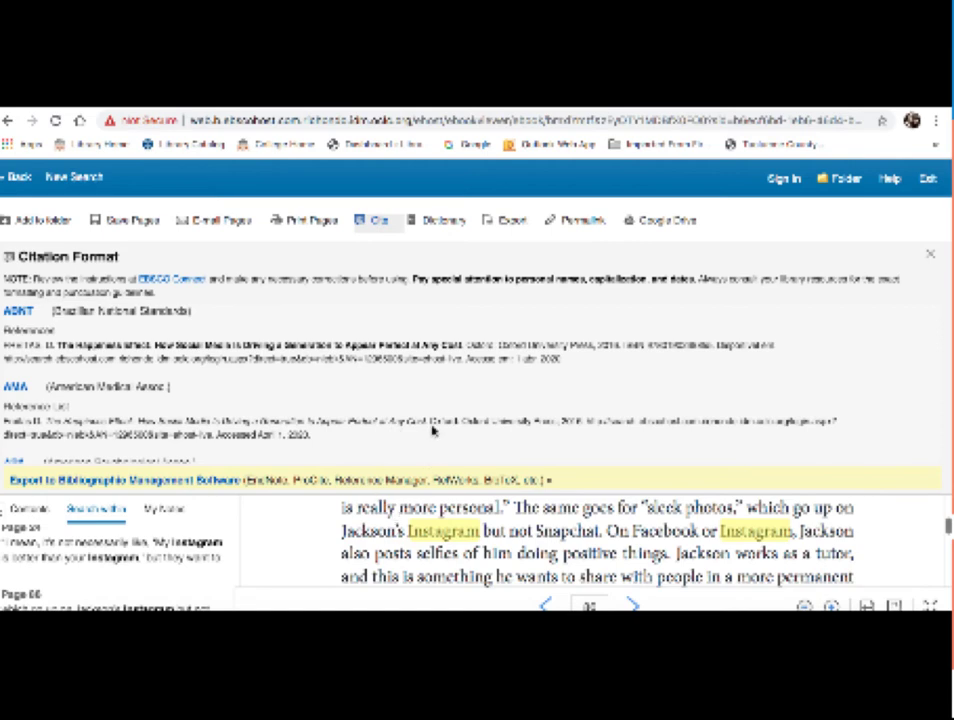
scroll(455, 392, down, 3)
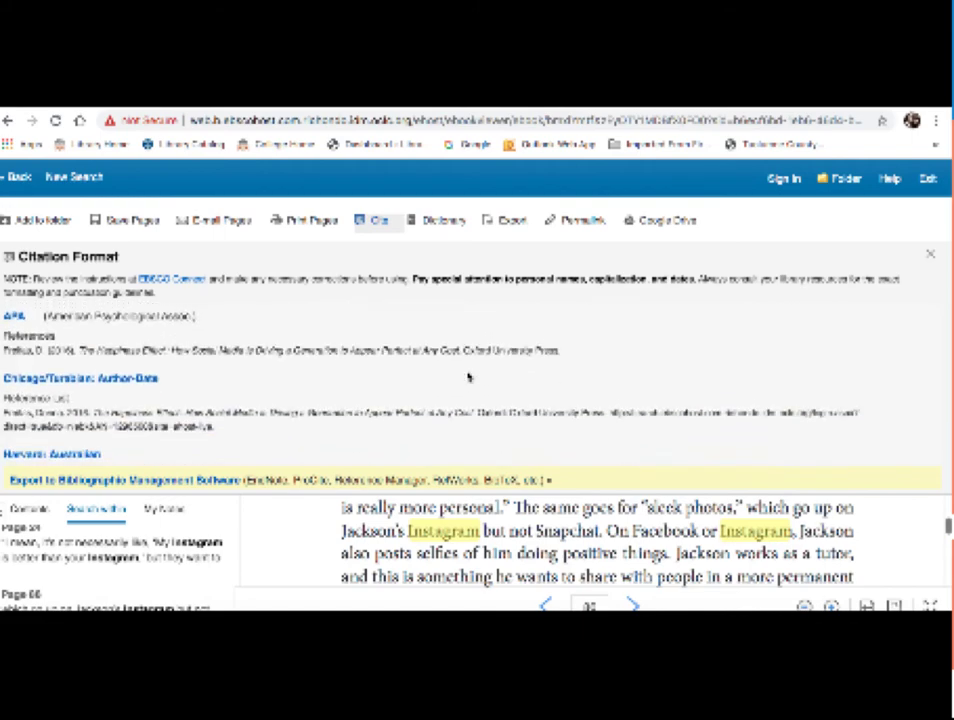
scroll(468, 377, down, 5)
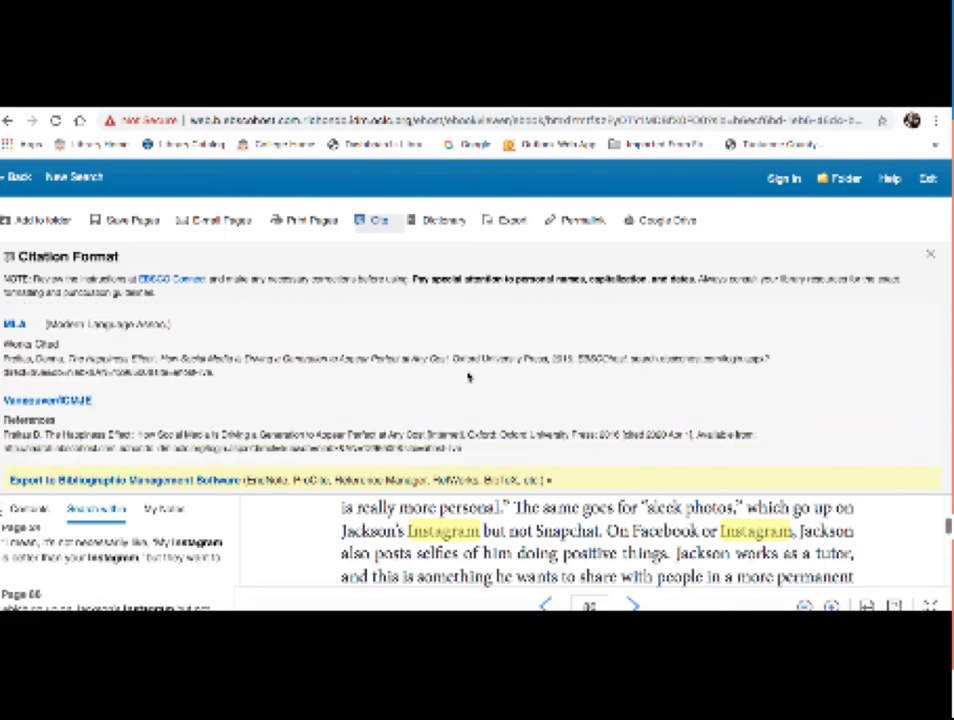
scroll(468, 377, up, 6)
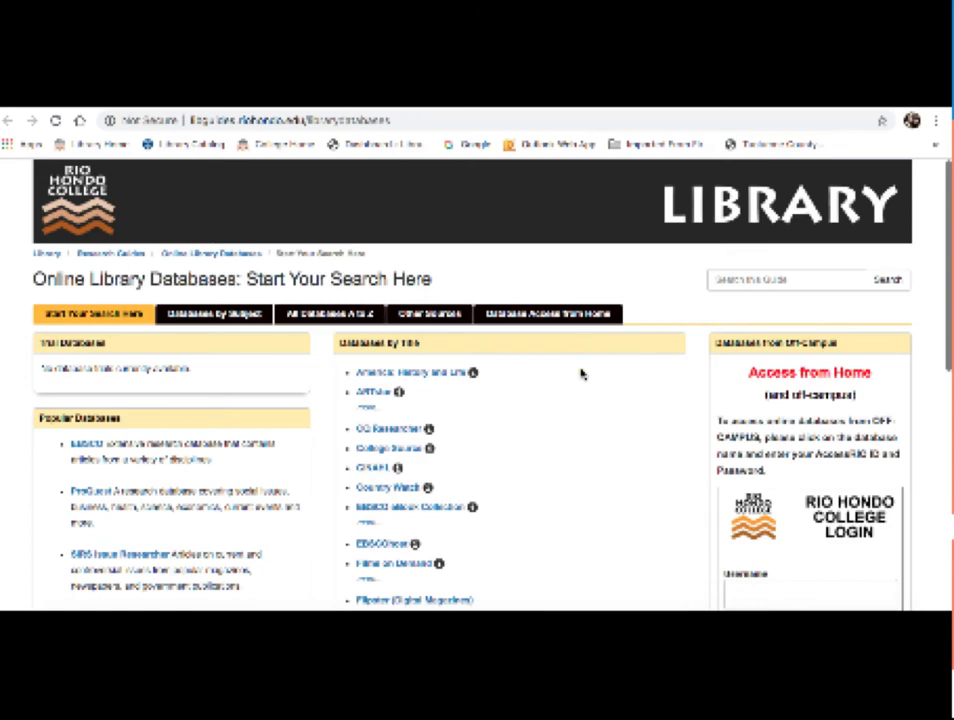
Step: Scroll the Databases by Title list to find Gale eBooks (Gale Virtual Reference Library)
scroll(583, 374, down, 3)
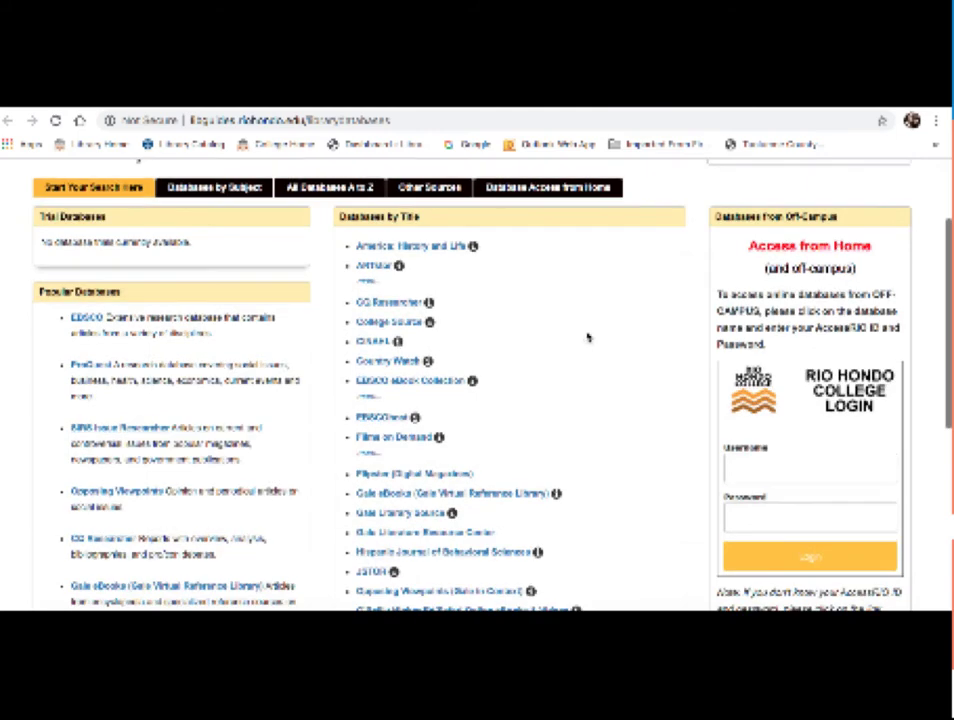
scroll(587, 337, down, 4)
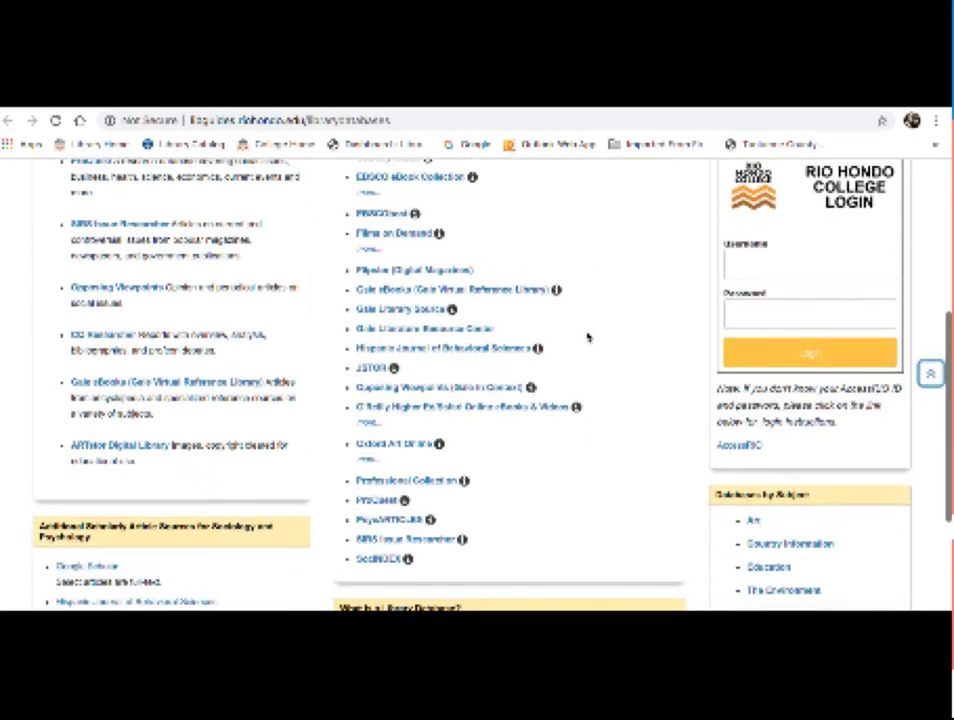
scroll(587, 337, up, 5)
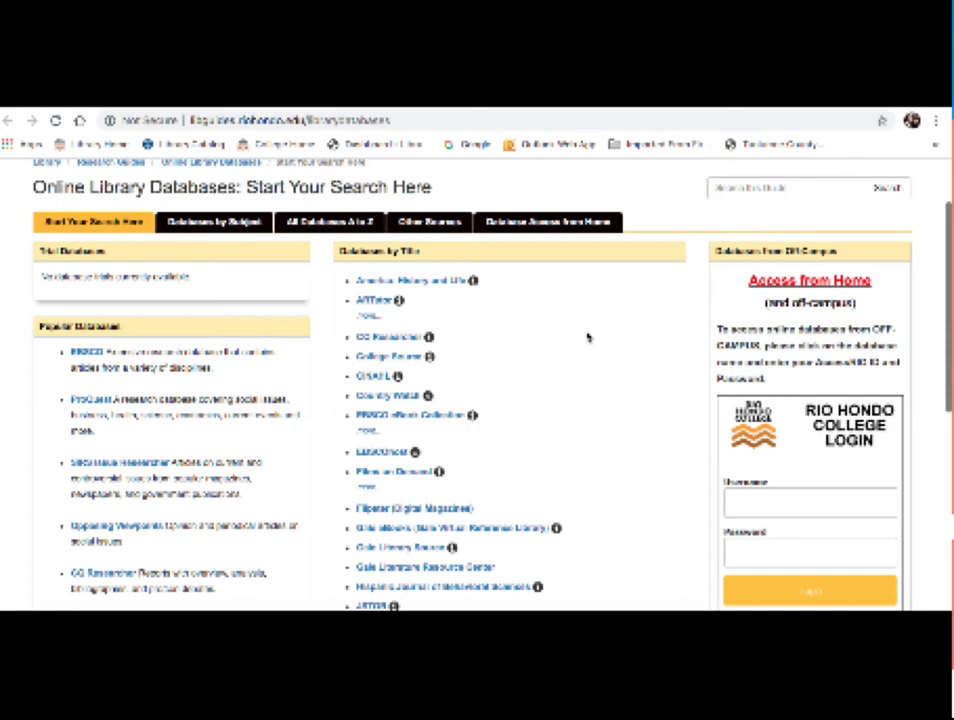
mouse_move(474, 282)
scroll(588, 296, down, 1)
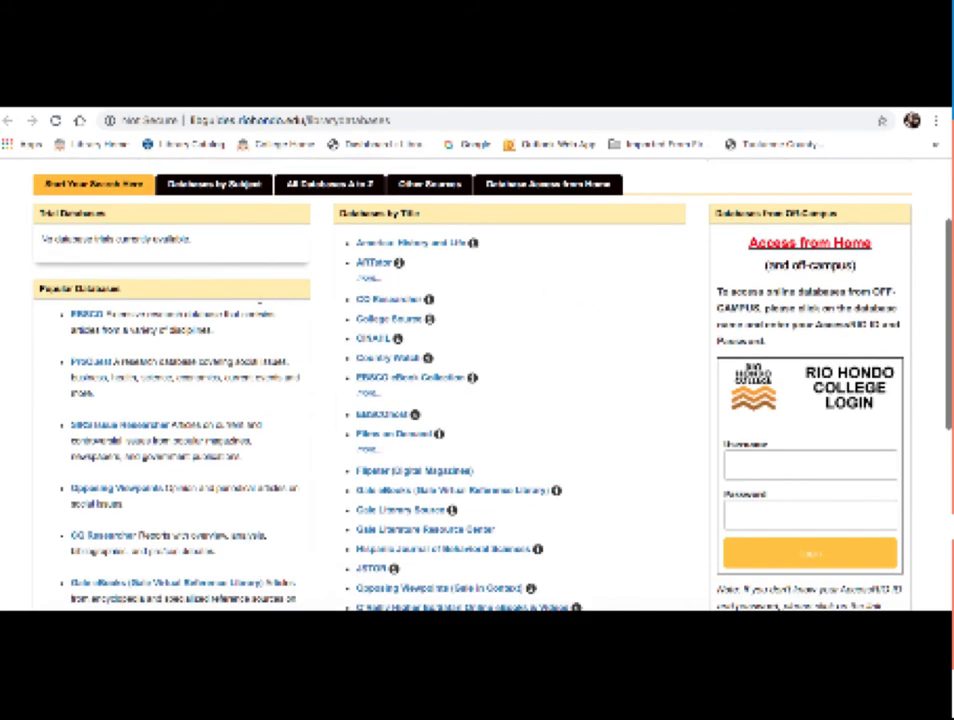
scroll(250, 314, down, 3)
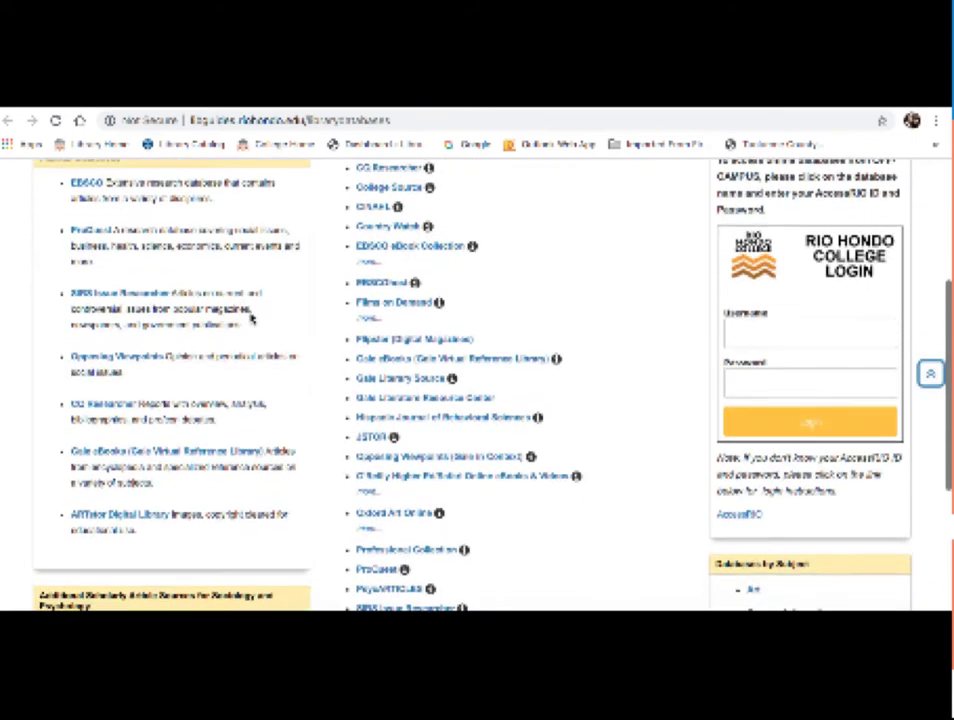
scroll(250, 314, up, 2)
scroll(252, 318, down, 1)
scroll(251, 318, down, 1)
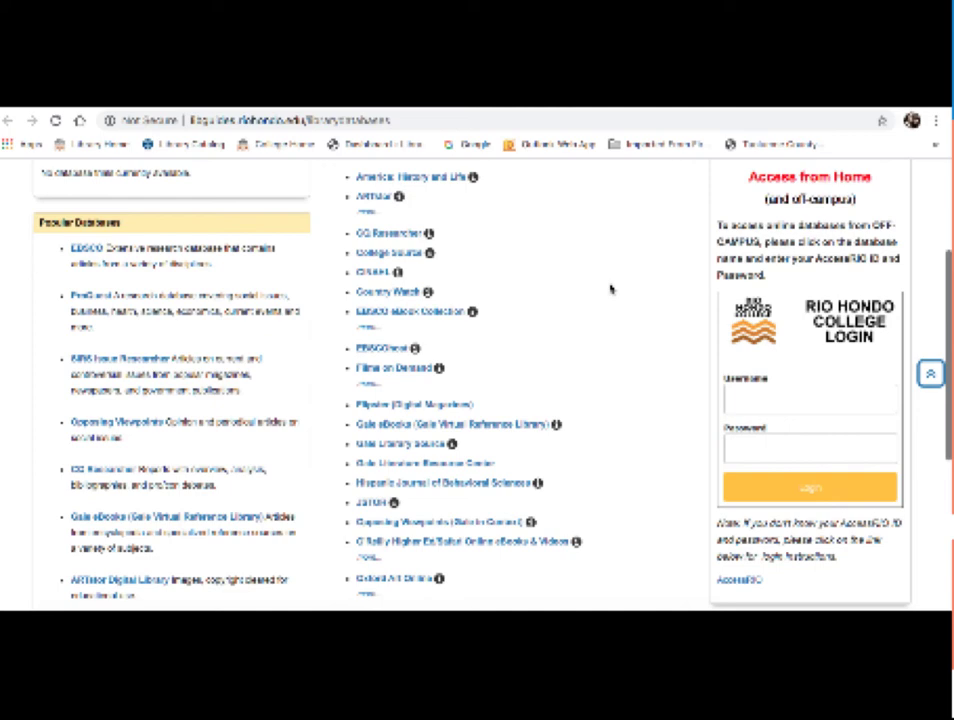
scroll(611, 289, down, 2)
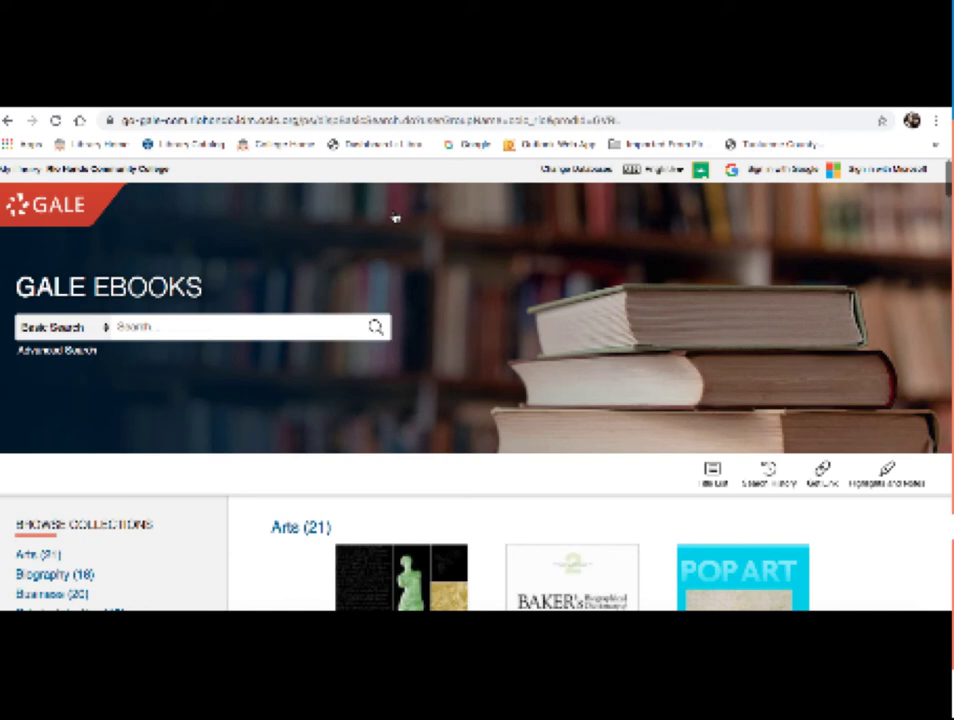
scroll(395, 217, down, 1)
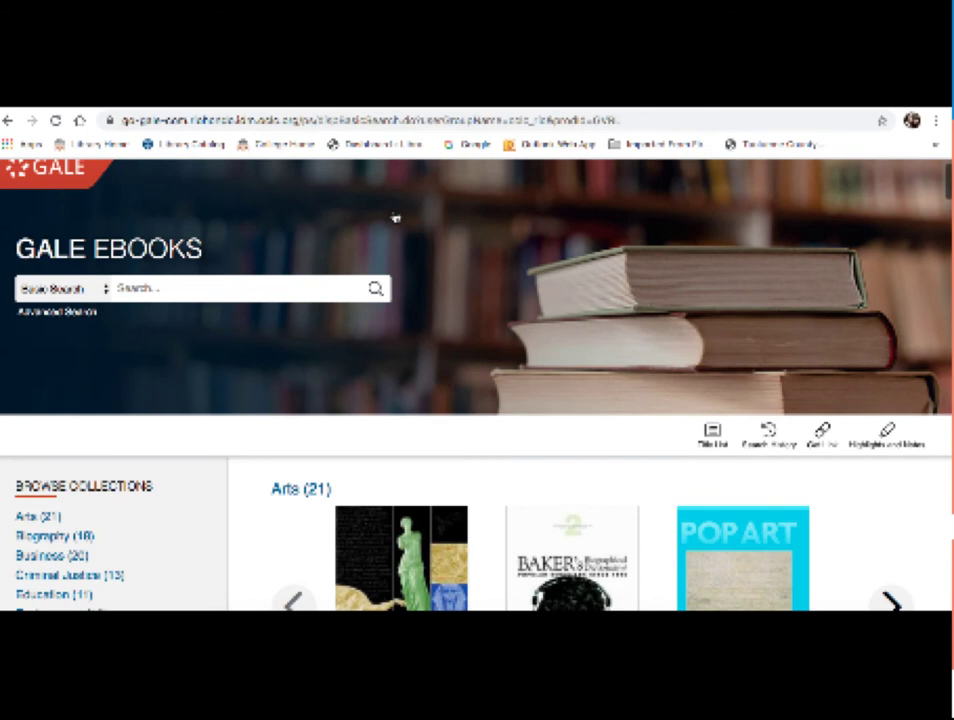
Step: Run a Basic Search for the quoted phrase "selfie culture"
click(202, 292)
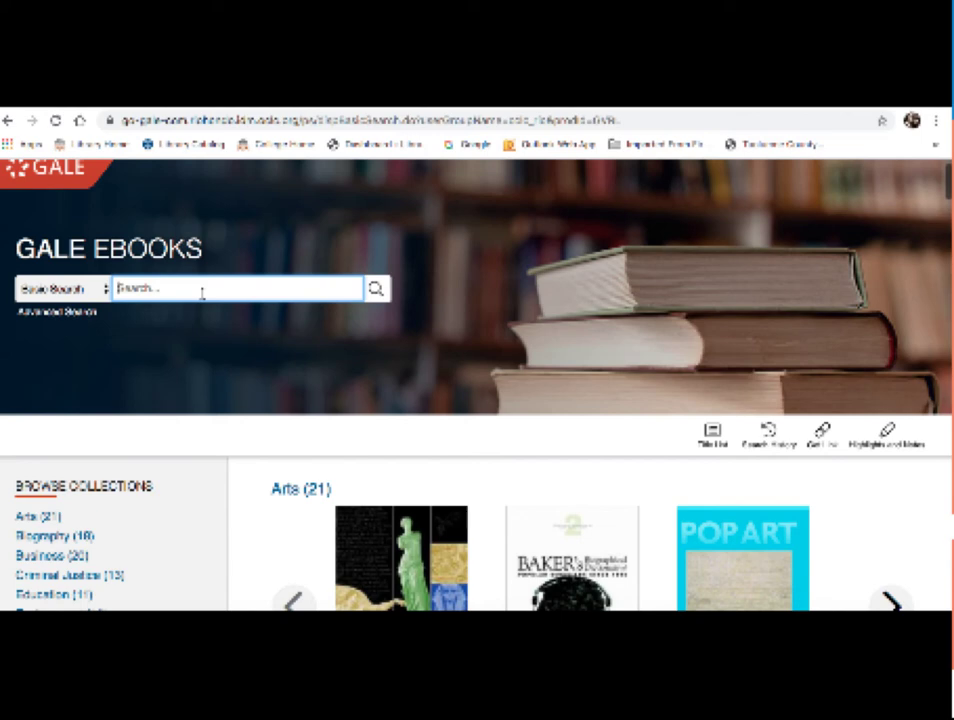
text("Marie culture")
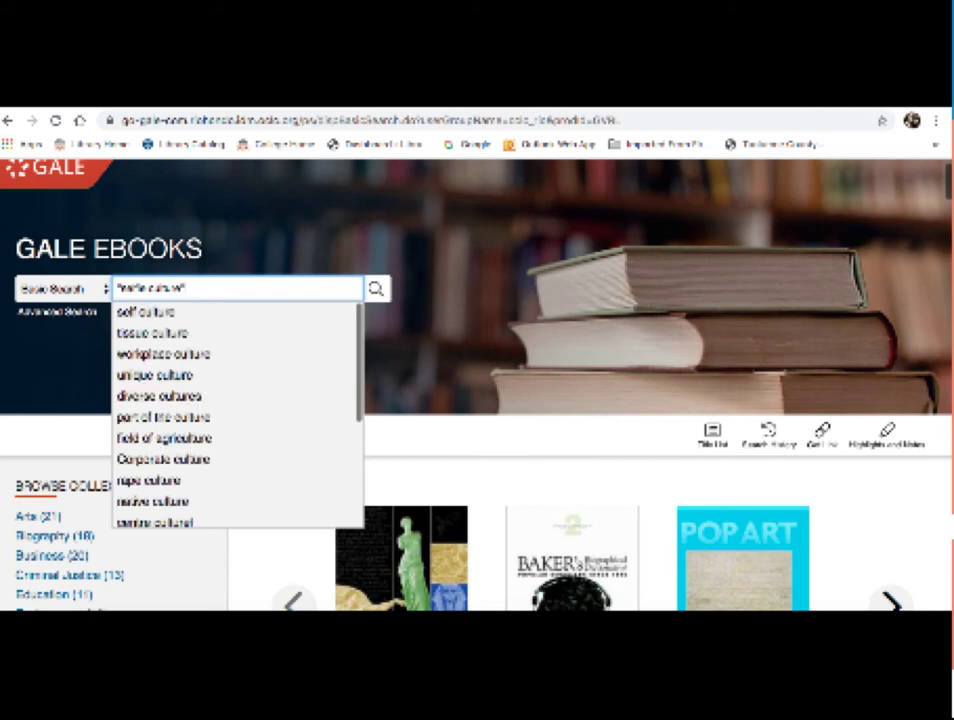
key(Return)
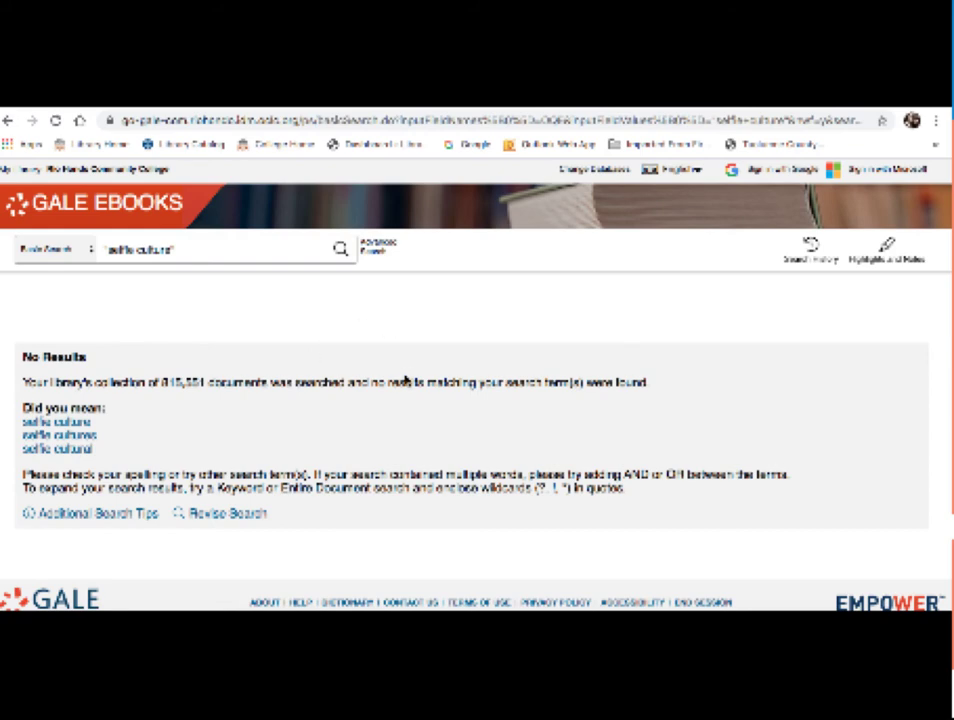
Step: Trim the query to selfie, search again, and browse the matching books
click(200, 248)
key(BackSpace)
key(BackSpace)
key(BackSpace)
key(BackSpace)
key(BackSpace)
key(BackSpace)
key(BackSpace)
key(BackSpace)
key(BackSpace)
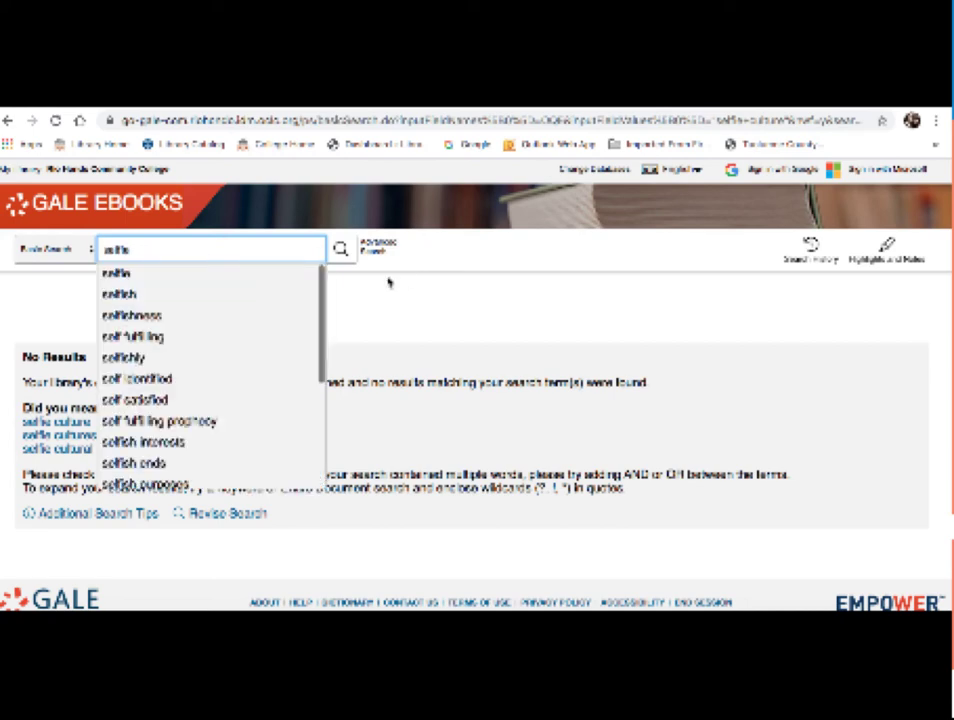
click(340, 249)
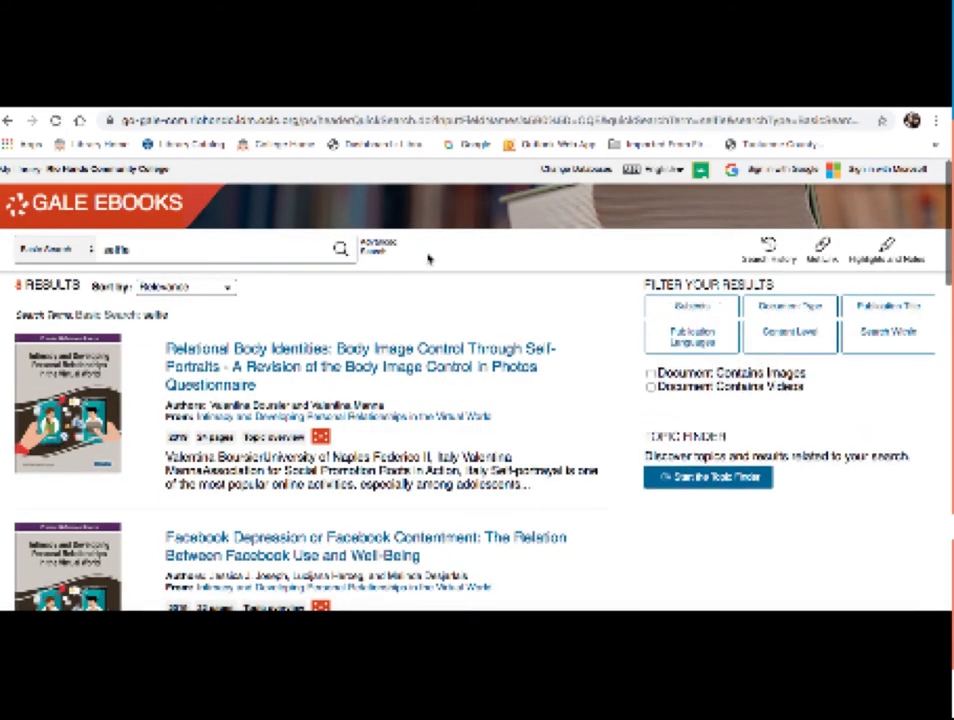
scroll(428, 259, down, 5)
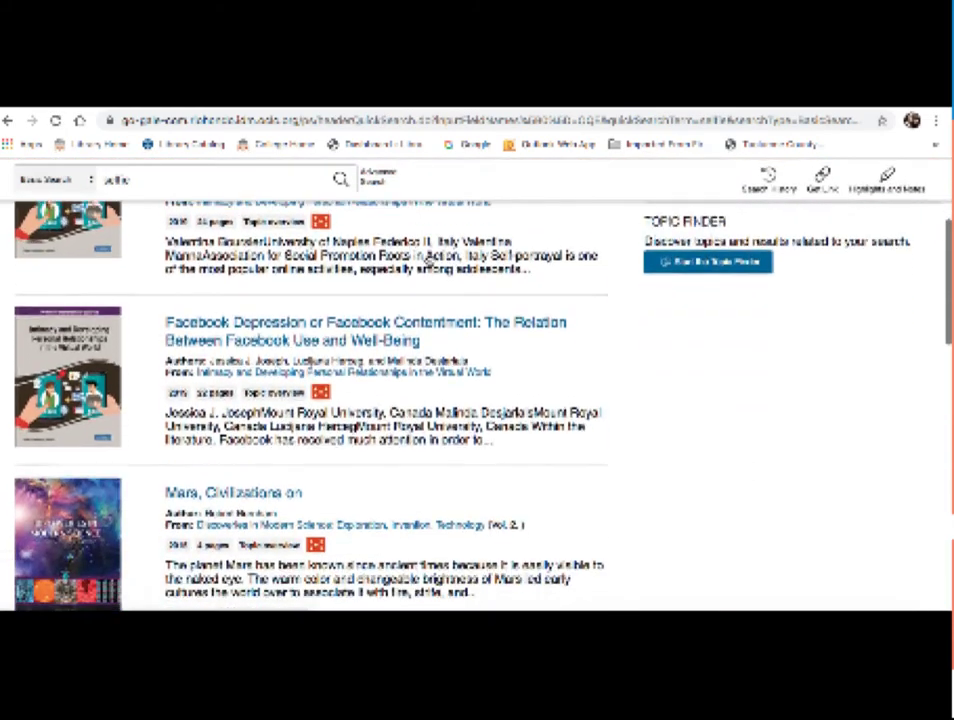
scroll(428, 400, down, 2)
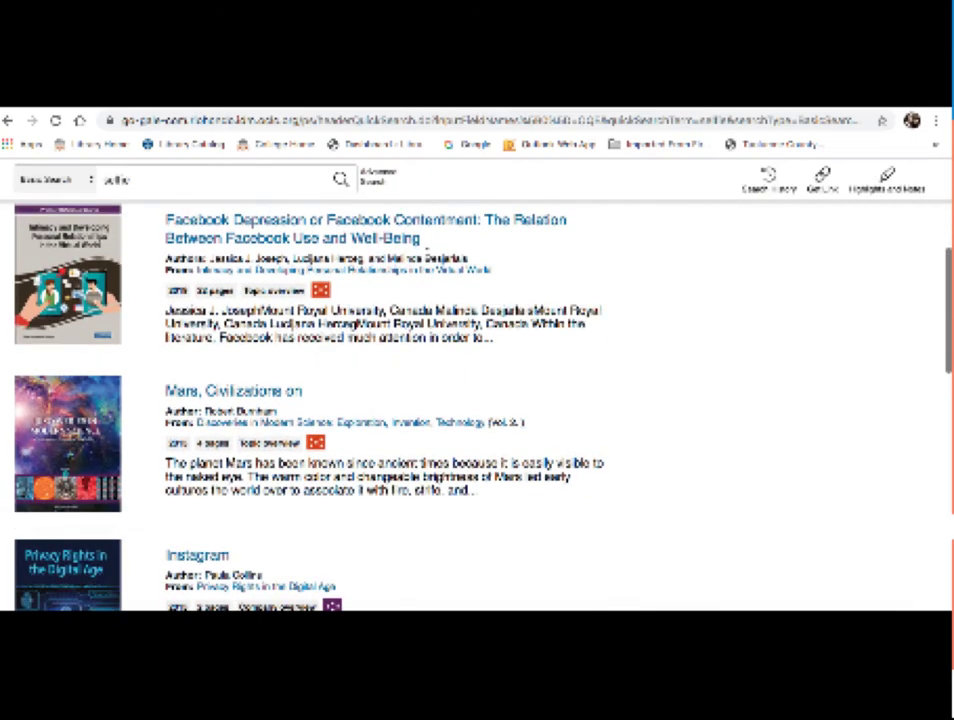
scroll(428, 259, down, 5)
scroll(428, 259, down, 5)
scroll(428, 259, up, 12)
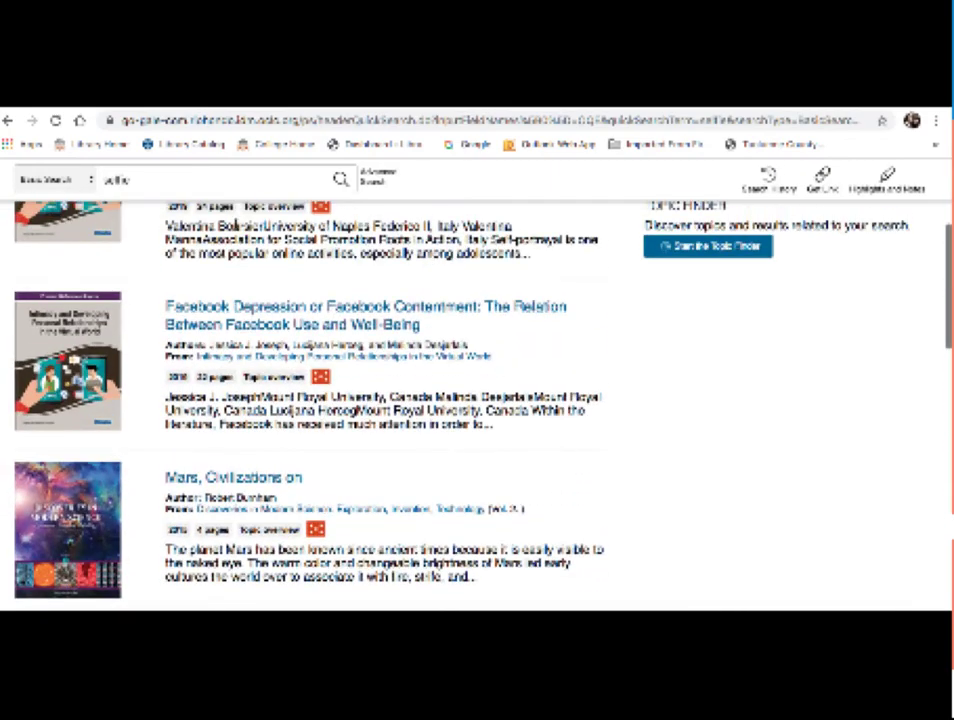
Step: Replace selfie with "social media" and search, getting 1,286 results
click(162, 180)
key(BackSpace)
key(BackSpace)
key(BackSpace)
key(BackSpace)
key(BackSpace)
key(BackSpace)
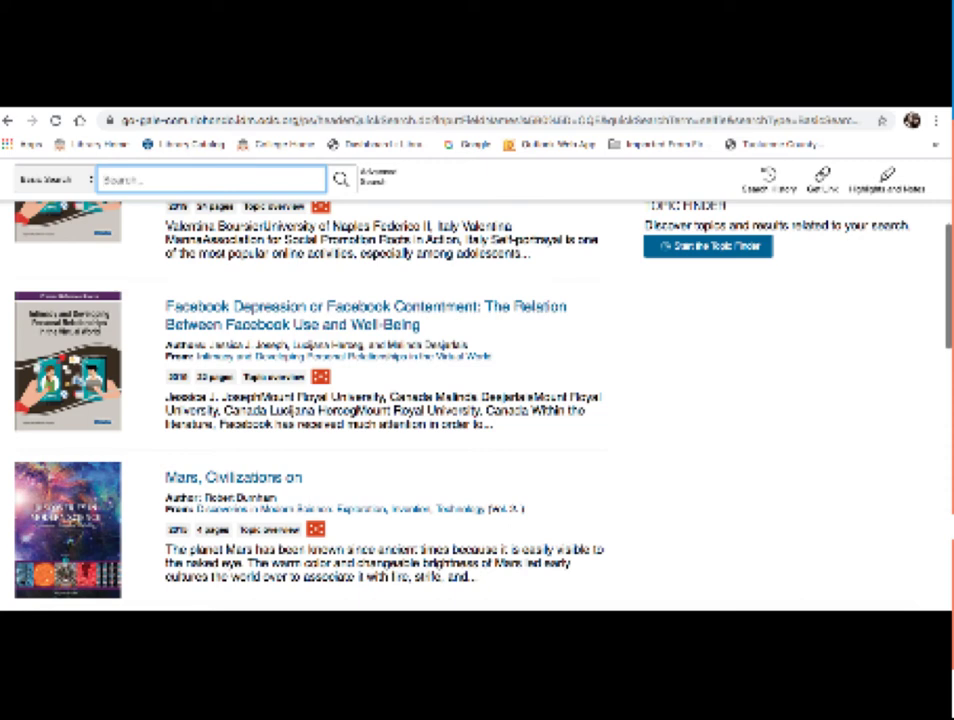
text(social media")
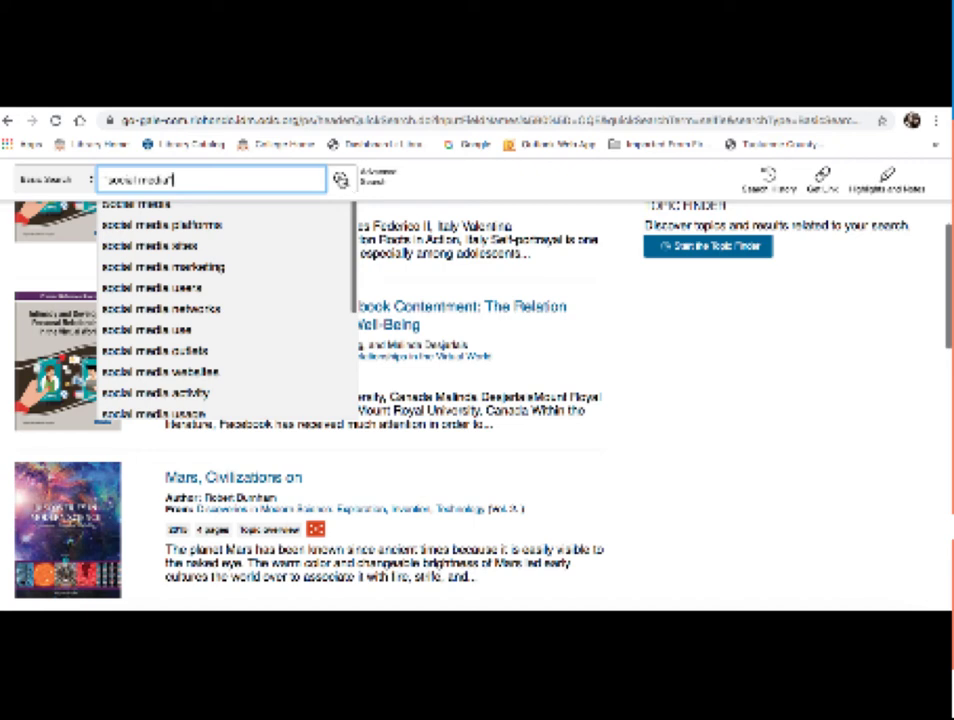
click(340, 178)
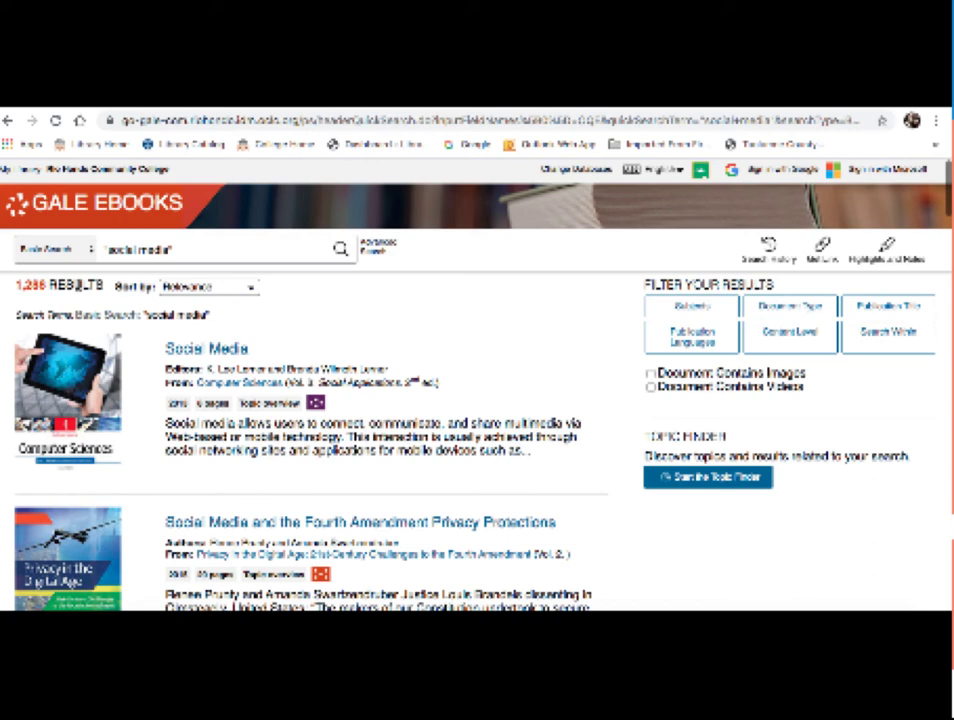
Step: Switch from Basic Search to the Advanced Search page
click(377, 251)
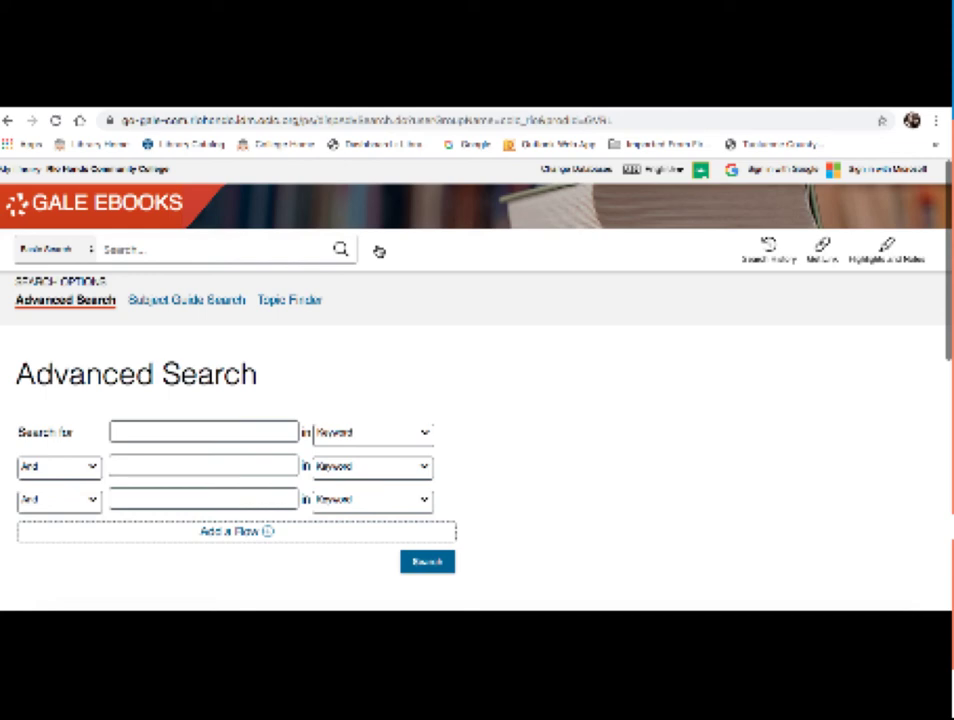
Step: Enter "social media" in row one and "body dysmorphic disorder" in row two, joined by And
click(164, 430)
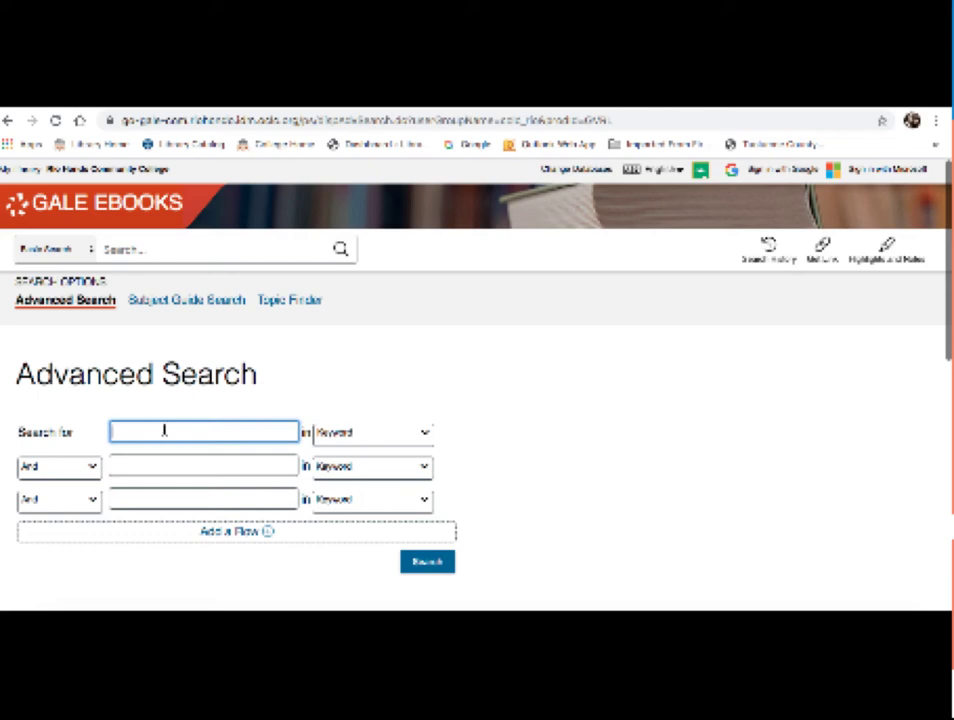
text(Ta)
text(ocial media)
text(")
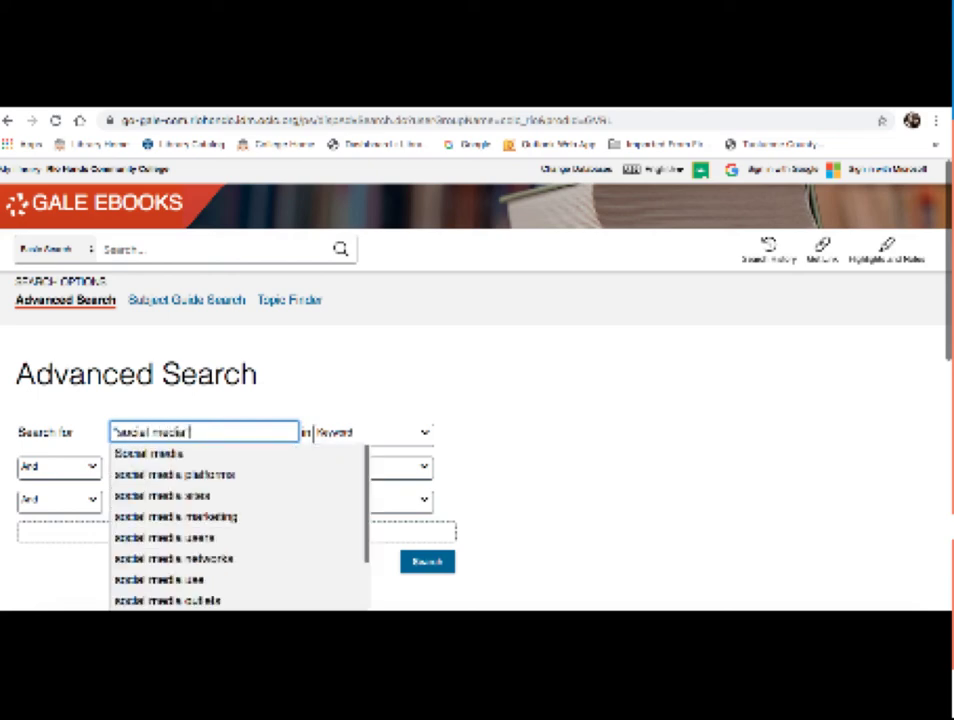
key(Tab)
key(Tab)
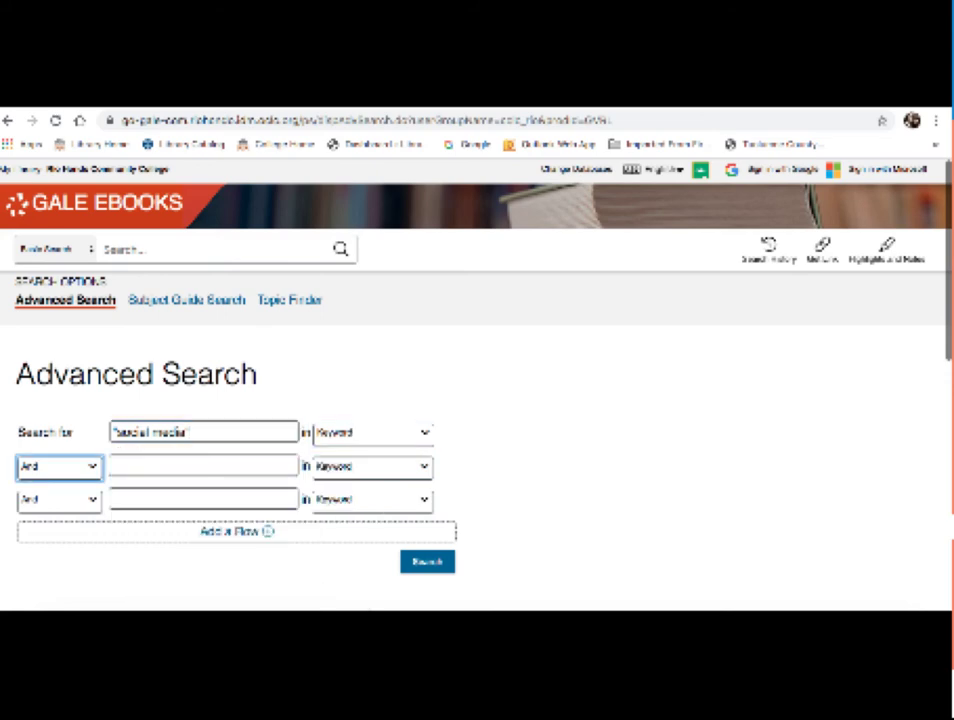
key(Tab)
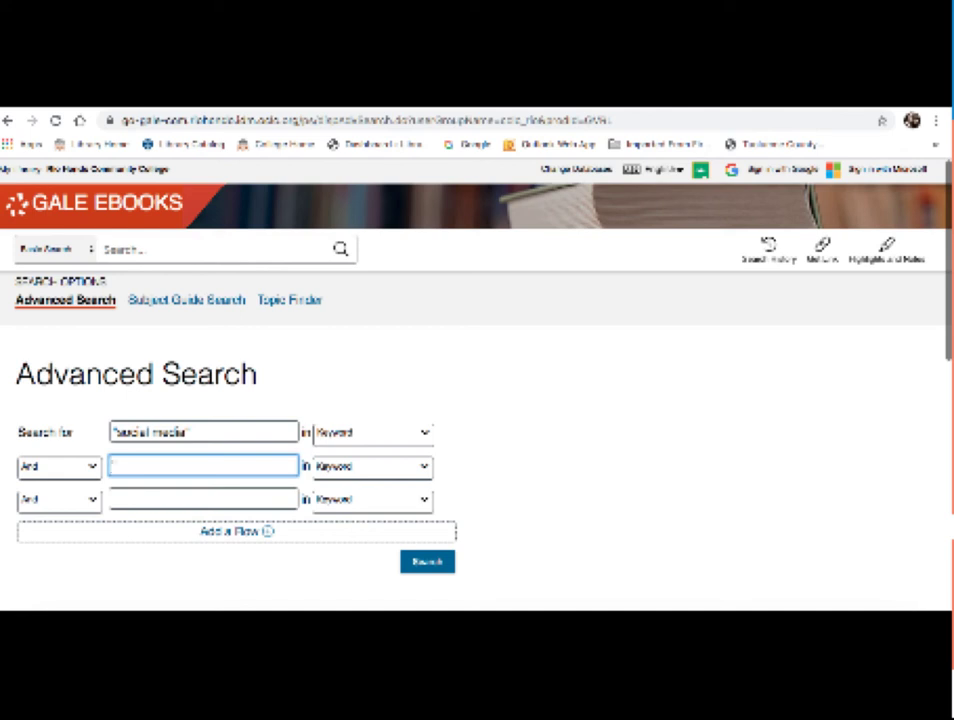
text(body dysmorp)
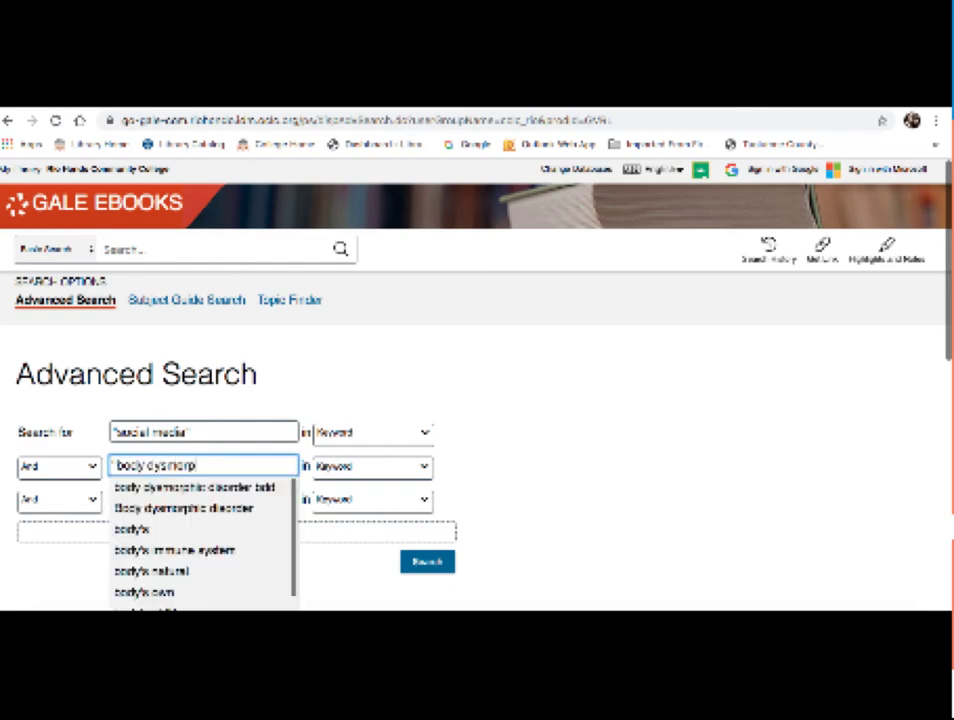
text(hic diso)
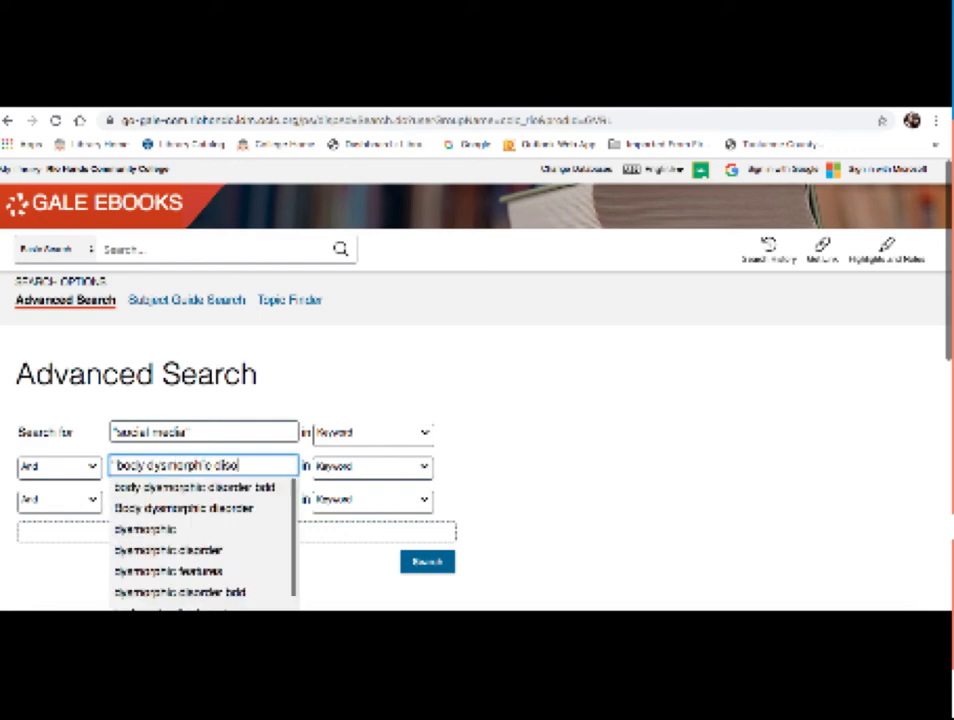
text(rder)
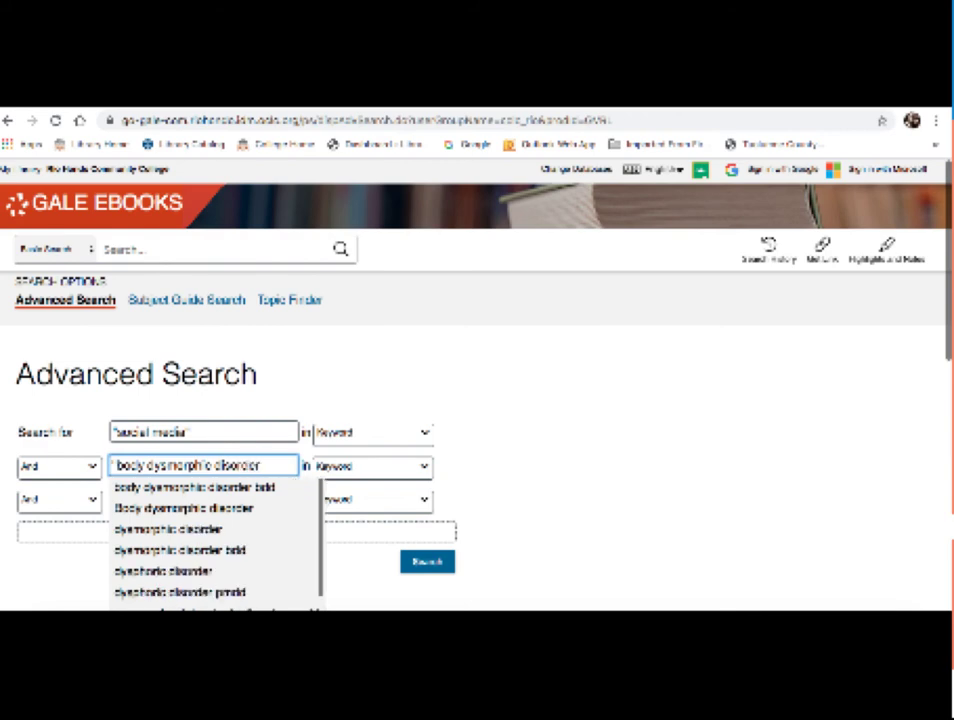
text(")
click(522, 432)
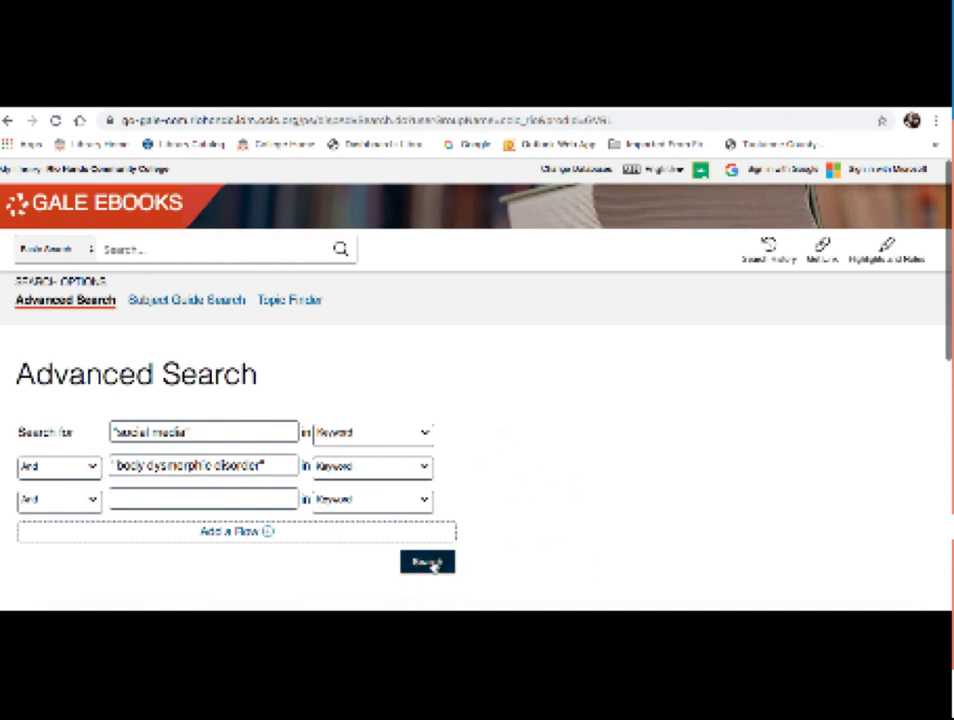
Step: Run the combined search and scroll the results to the Body Image entries
click(428, 563)
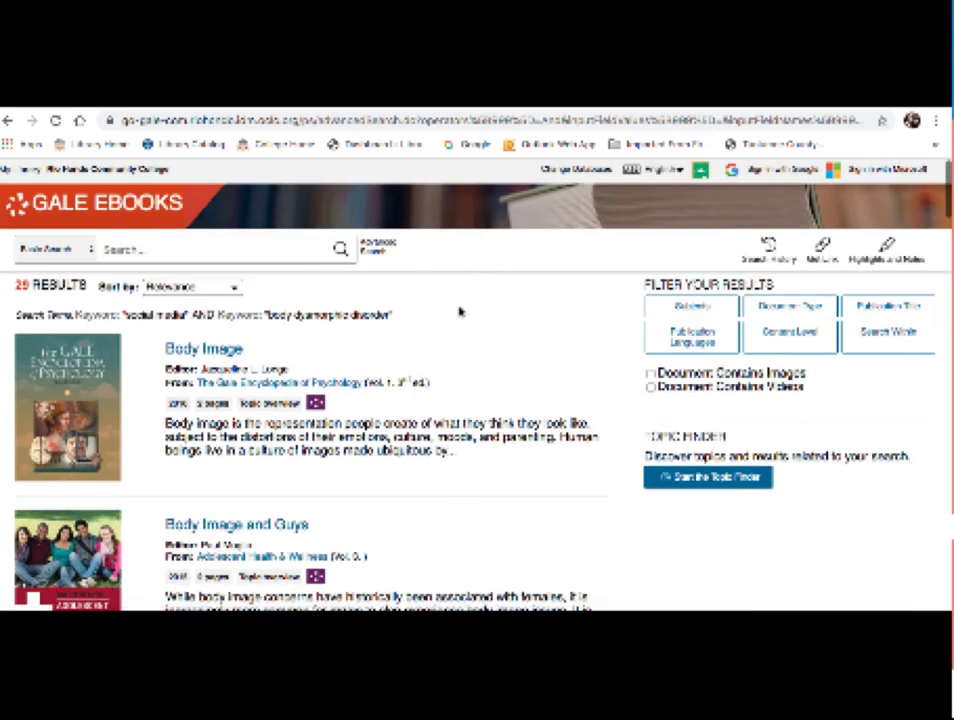
scroll(459, 312, down, 1)
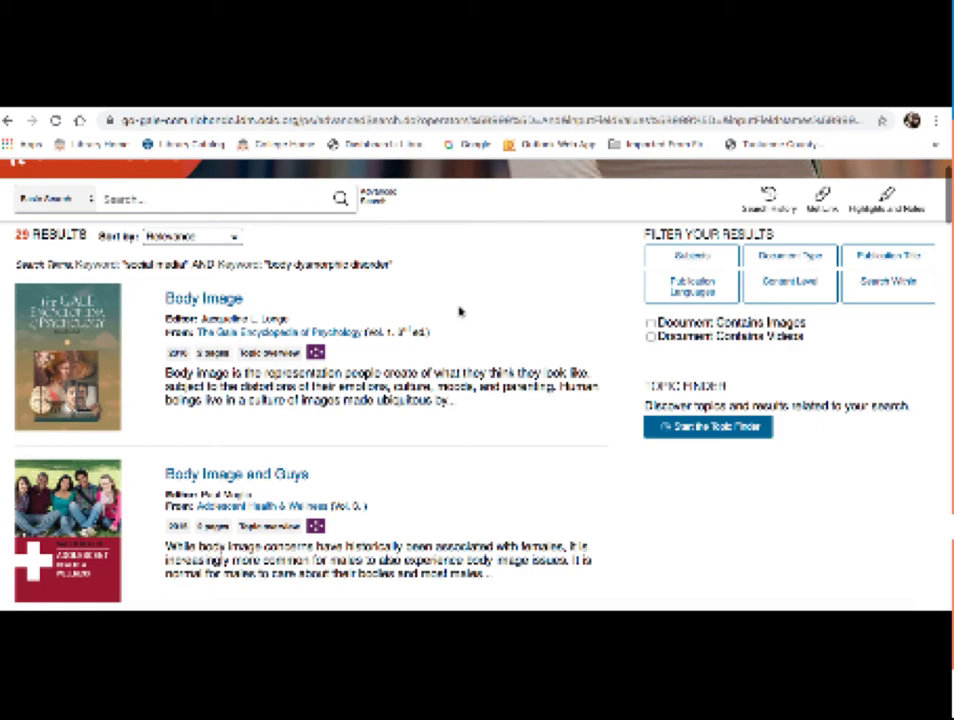
scroll(459, 313, down, 5)
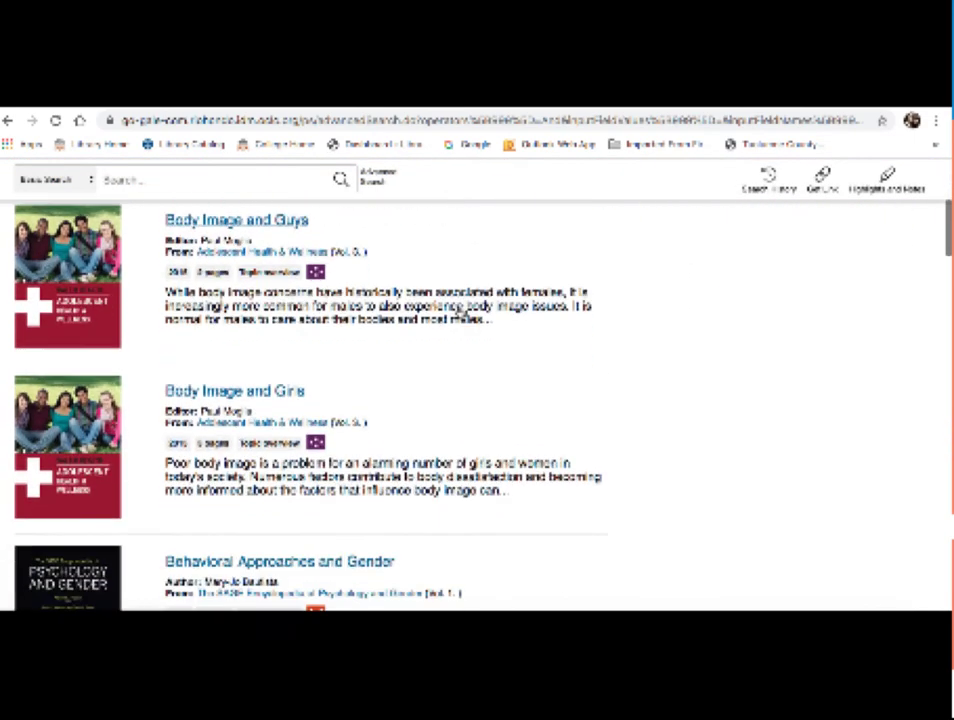
scroll(459, 313, down, 1)
scroll(459, 313, up, 4)
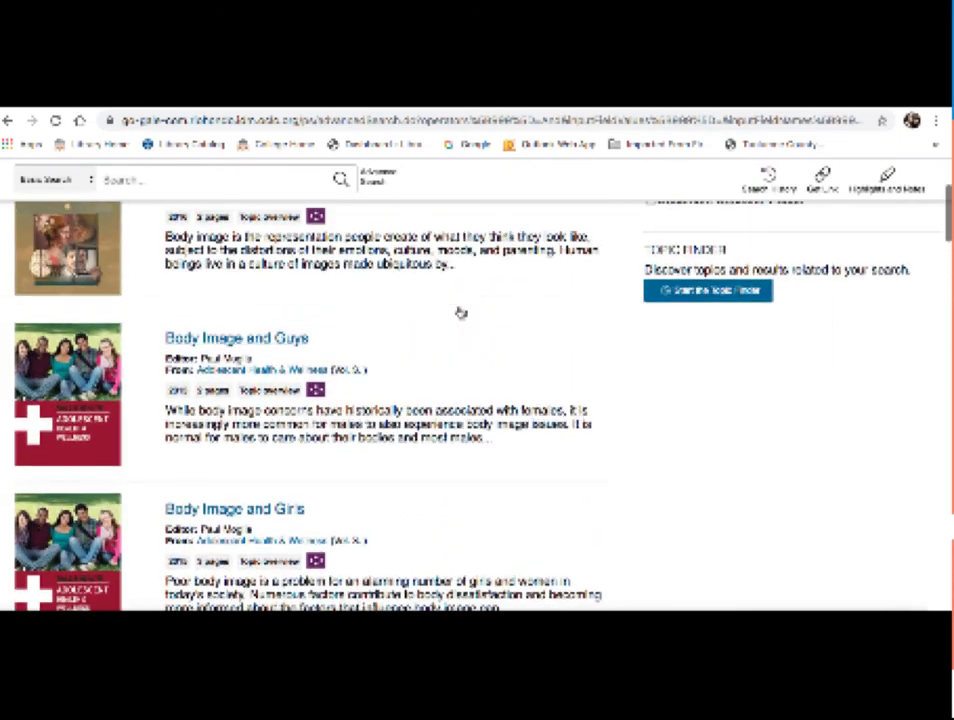
scroll(459, 313, up, 3)
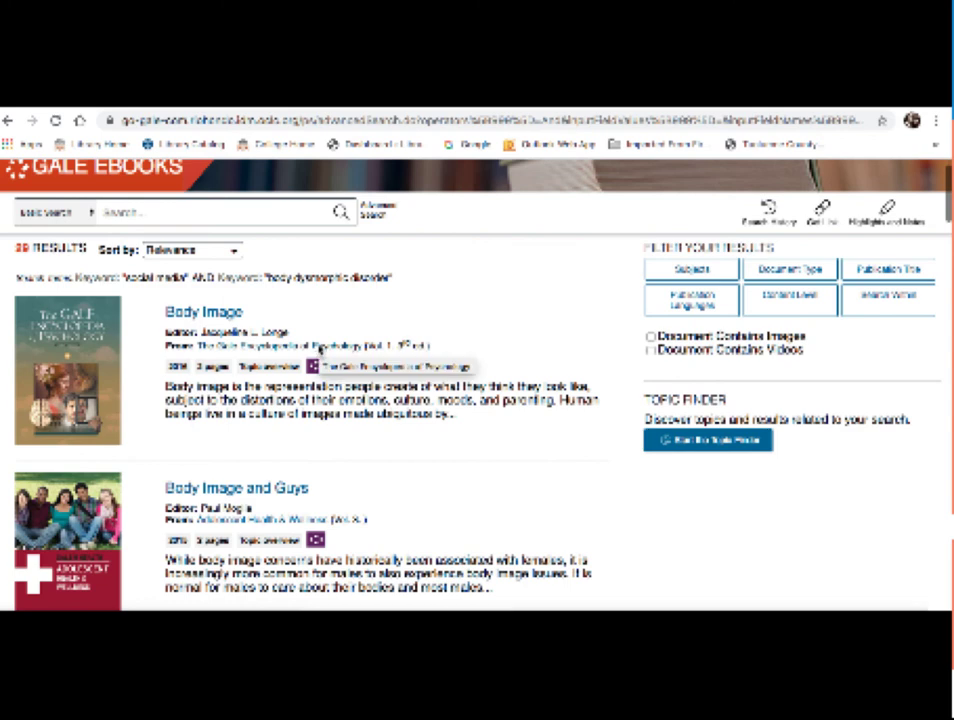
scroll(407, 305, down, 1)
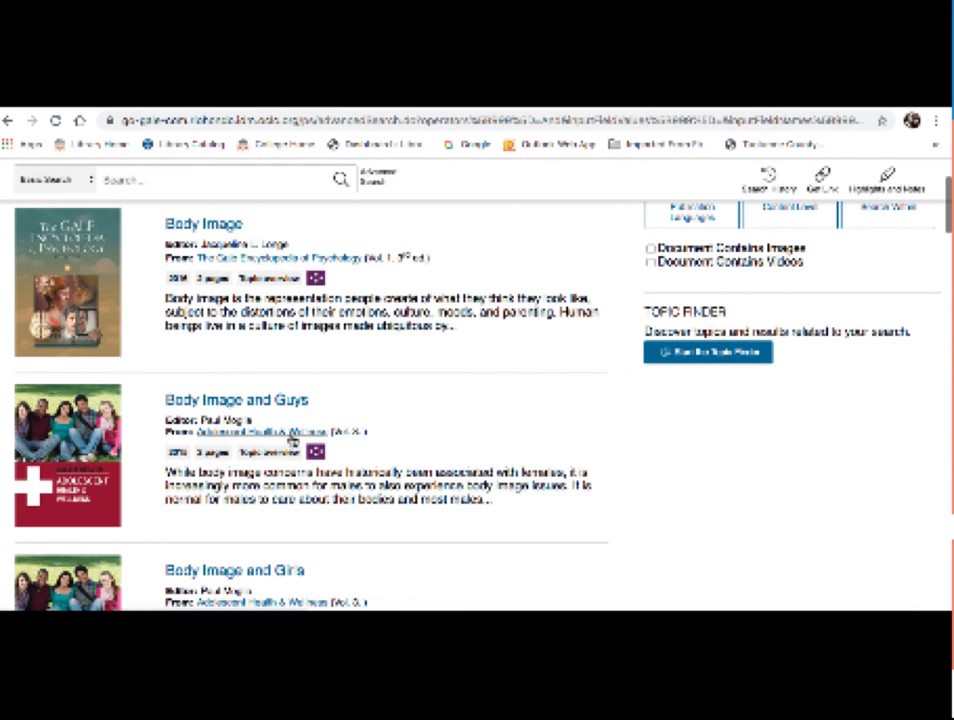
scroll(290, 440, down, 1)
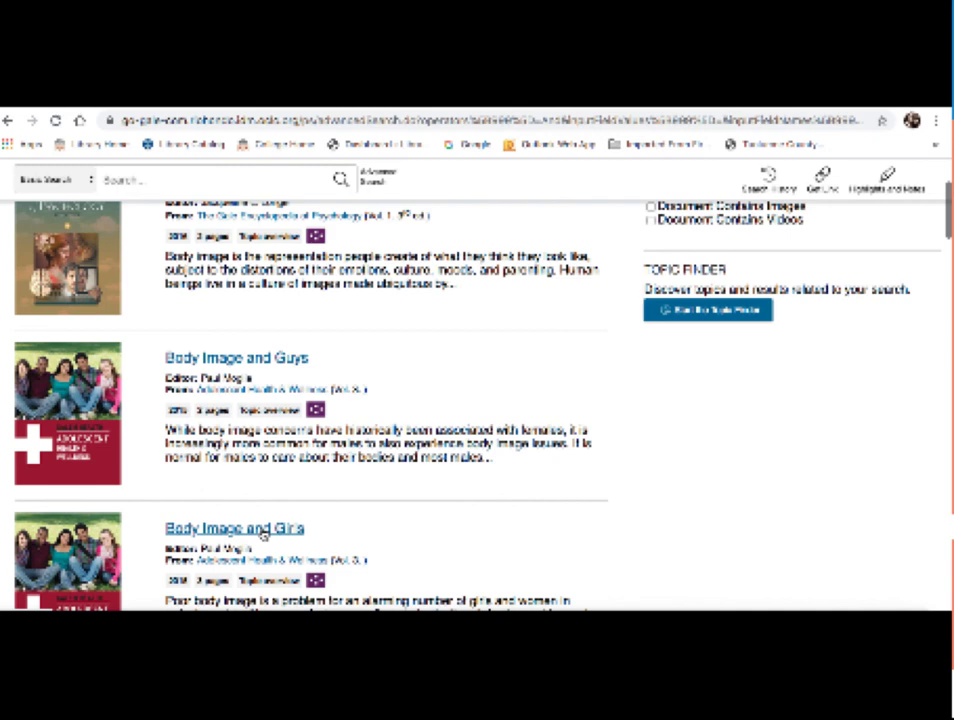
Step: Open "Body Image and Girls" and scroll down to its MLA source citation and export options
click(262, 535)
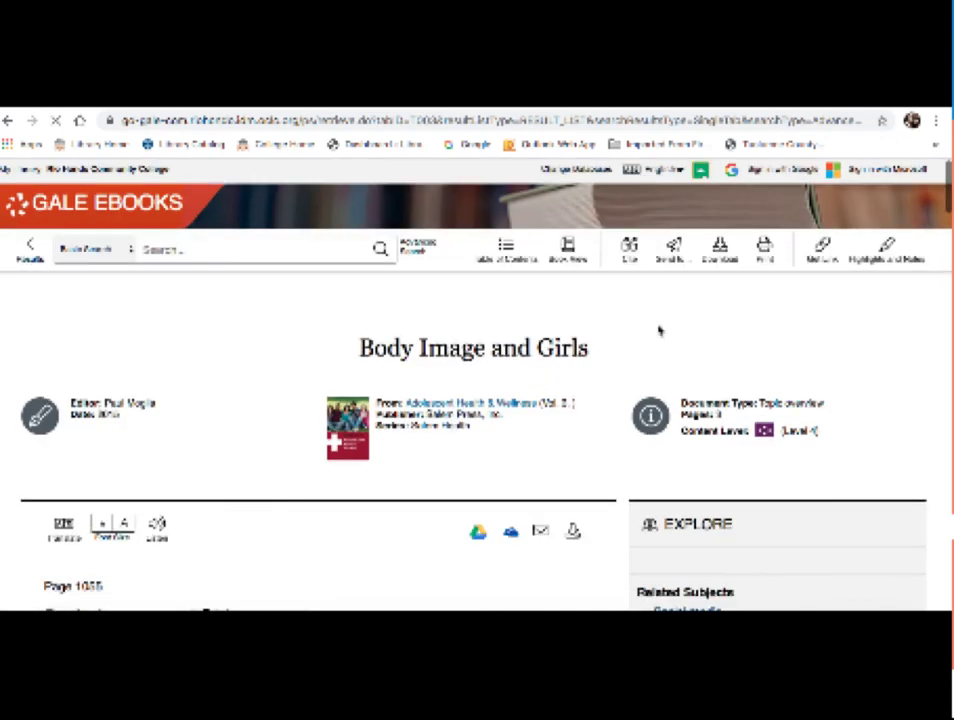
scroll(658, 330, down, 2)
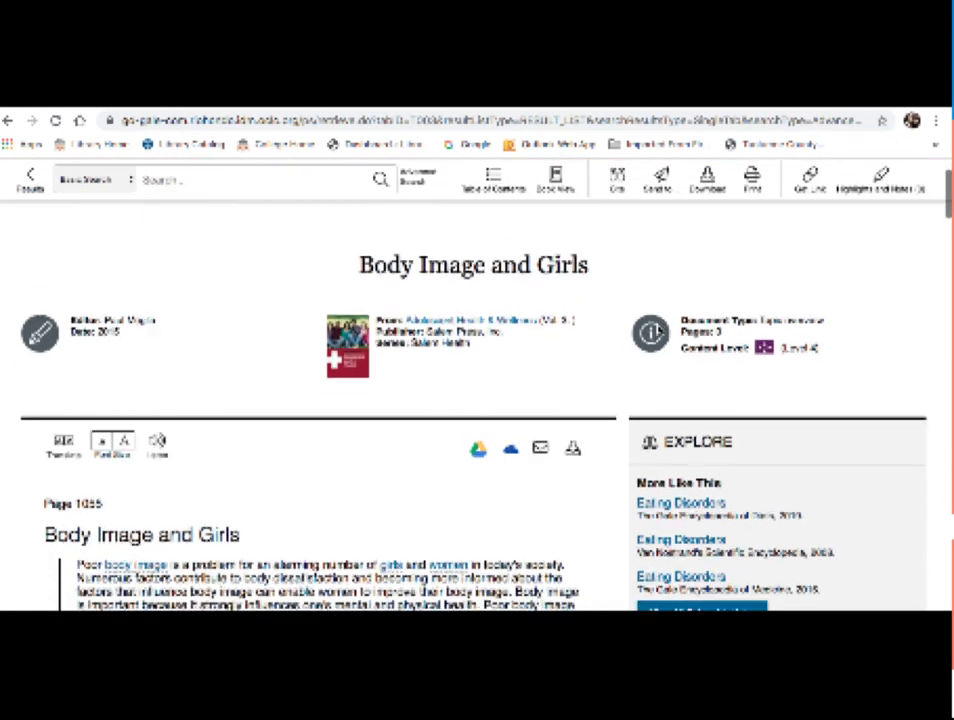
scroll(659, 330, down, 1)
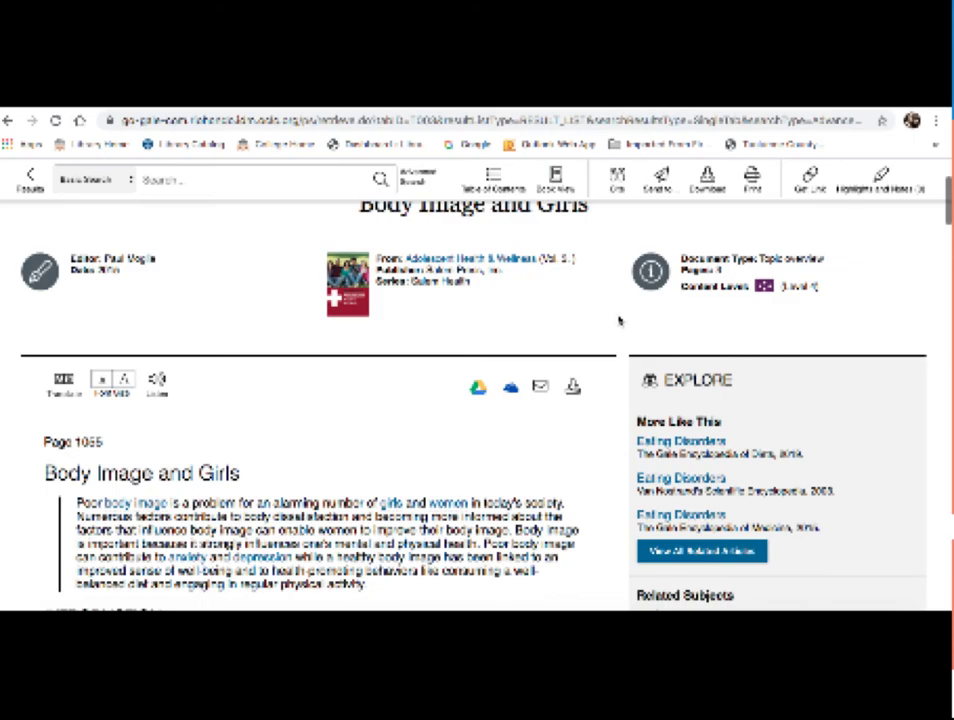
scroll(619, 321, down, 2)
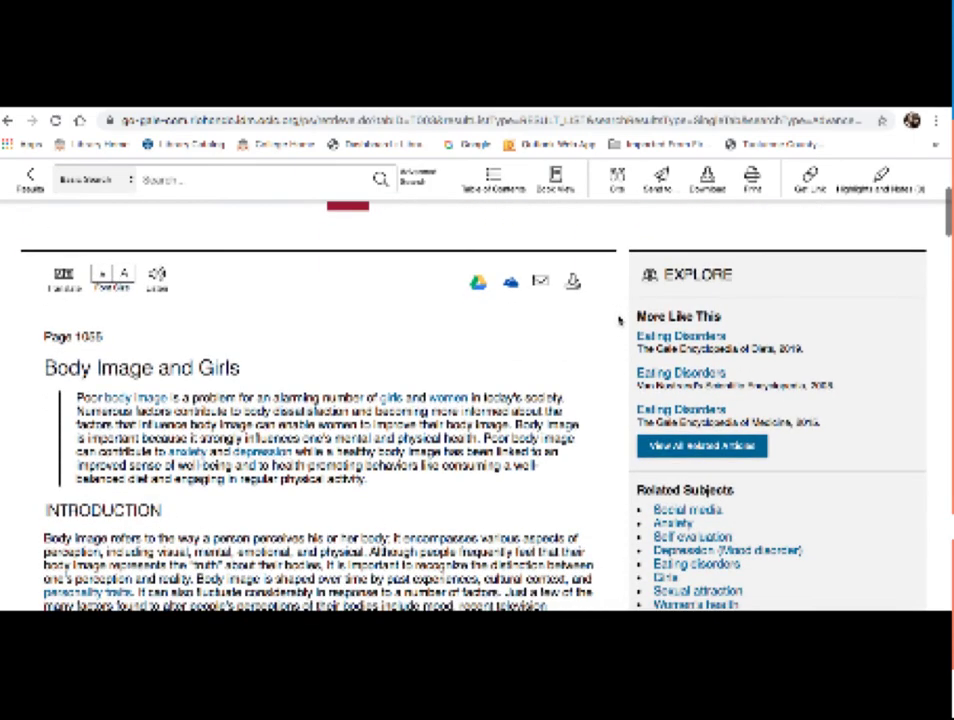
scroll(619, 321, down, 3)
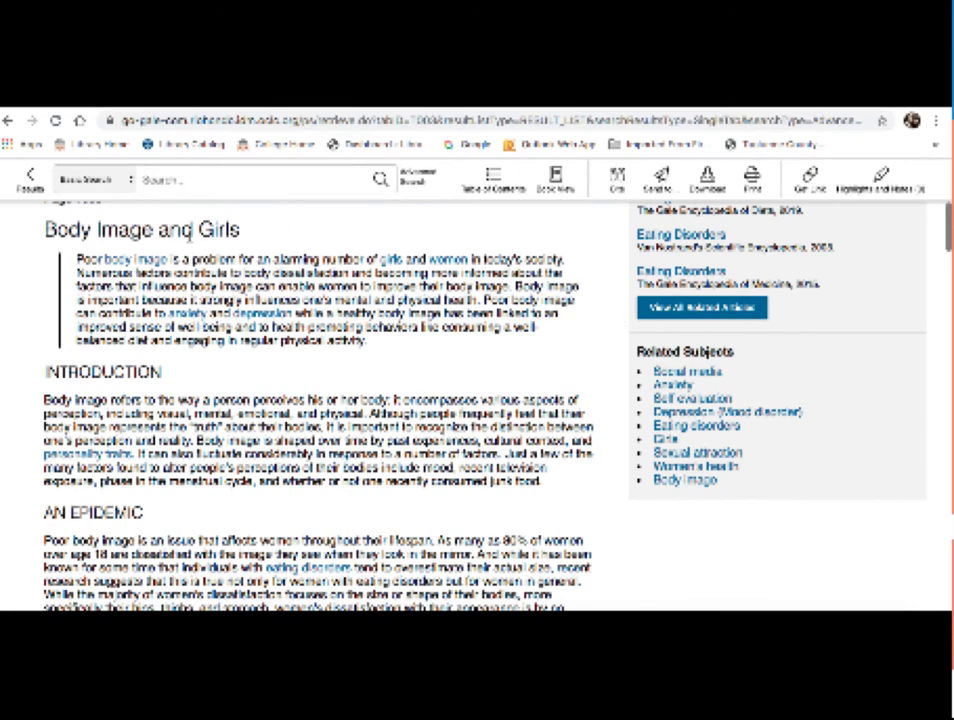
scroll(190, 234, up, 1)
scroll(190, 234, up, 1)
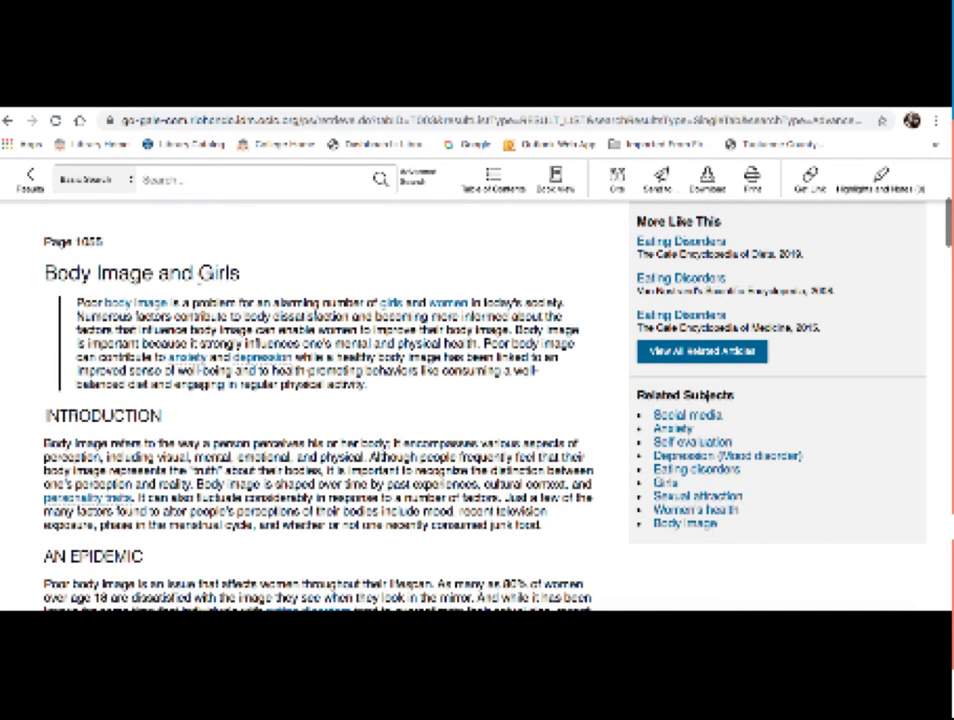
scroll(334, 270, down, 5)
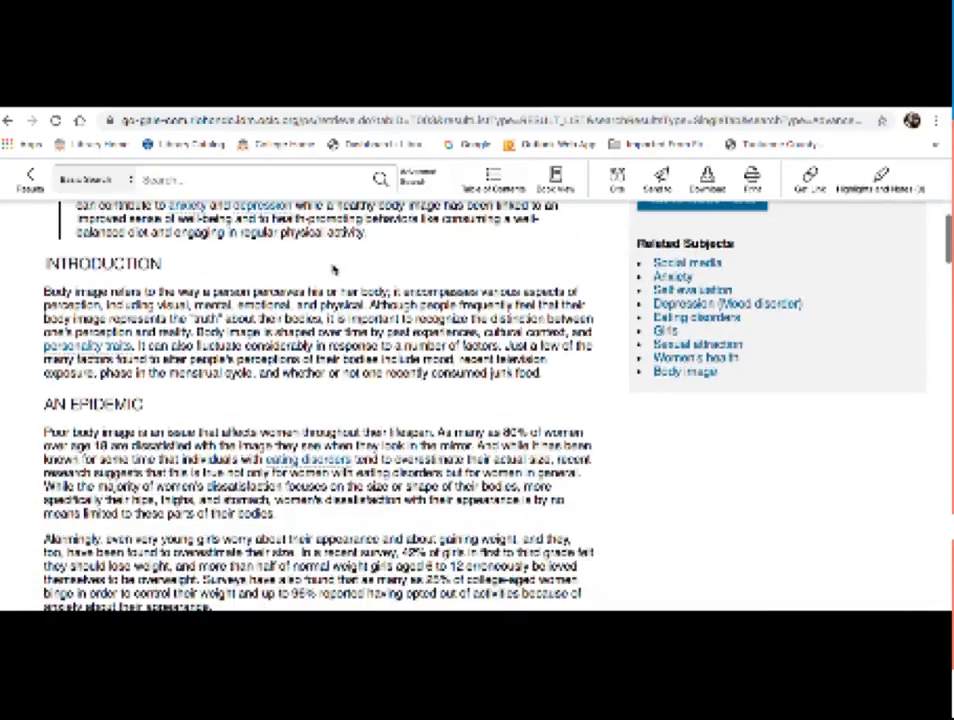
scroll(318, 405, down, 5)
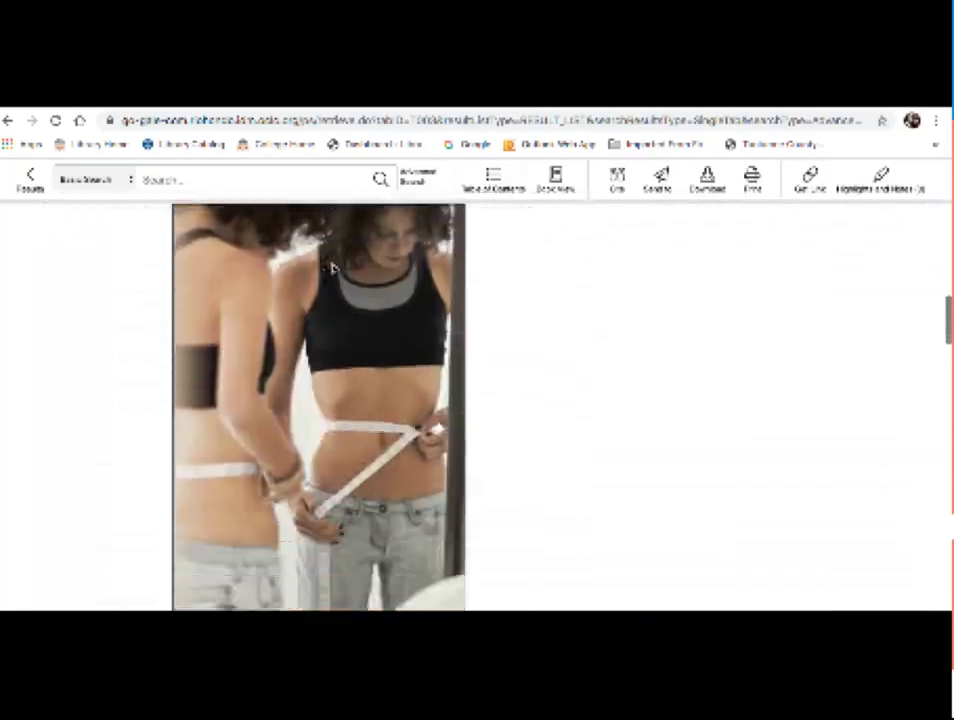
scroll(333, 268, down, 15)
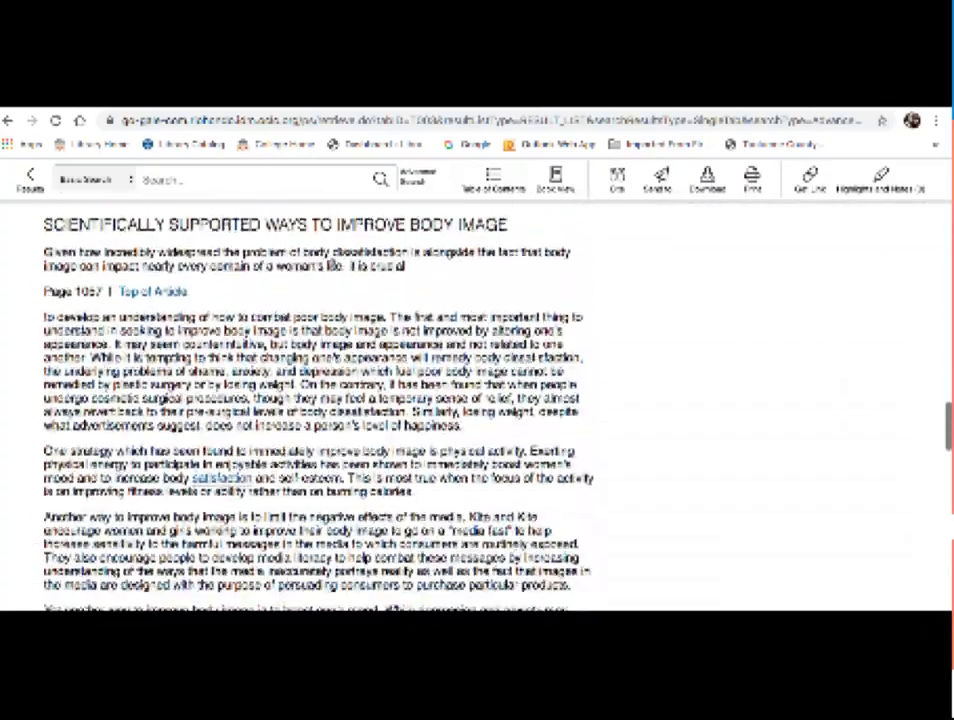
scroll(333, 262, down, 10)
scroll(333, 268, down, 3)
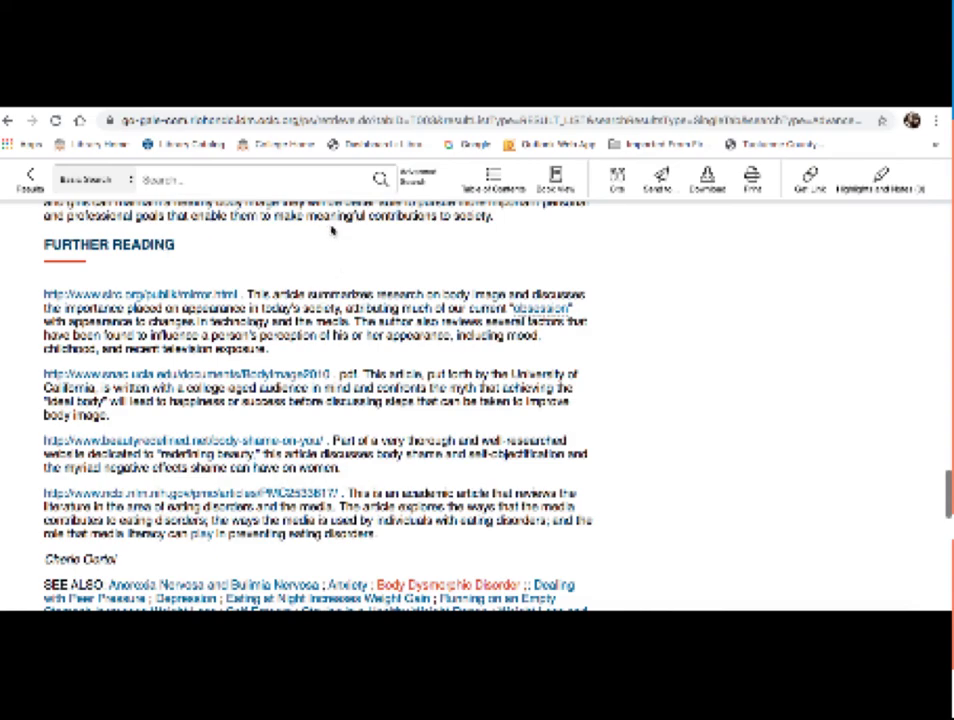
scroll(278, 237, down, 1)
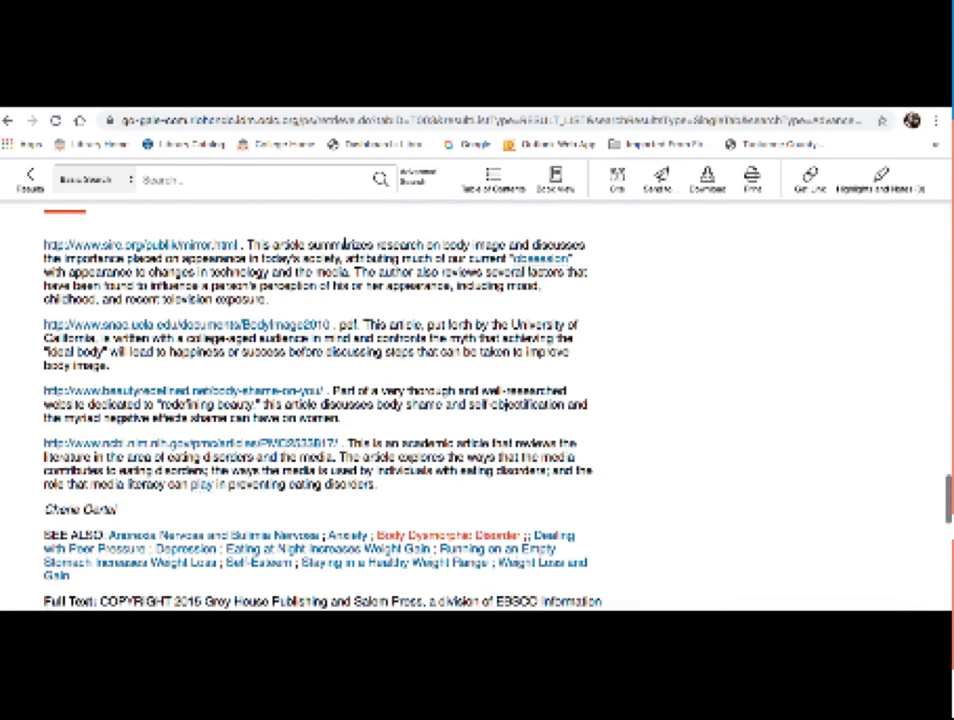
scroll(345, 250, down, 3)
scroll(345, 249, down, 3)
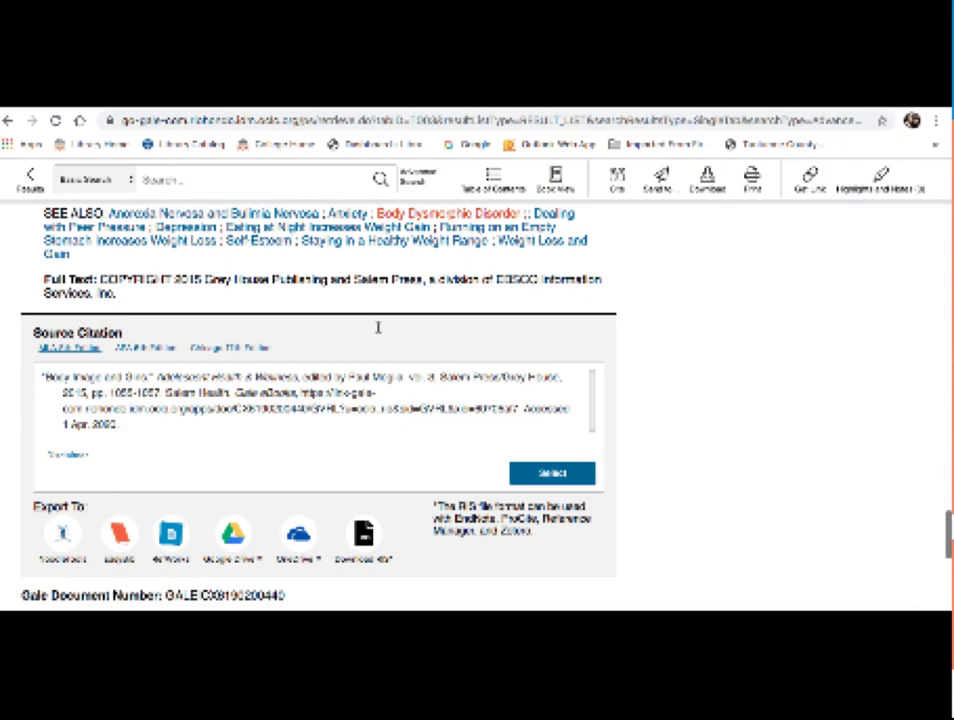
Step: Scroll back to the article top showing Adolescent Health & Wellness (Vol. 3), Salem Press
scroll(378, 327, up, 10)
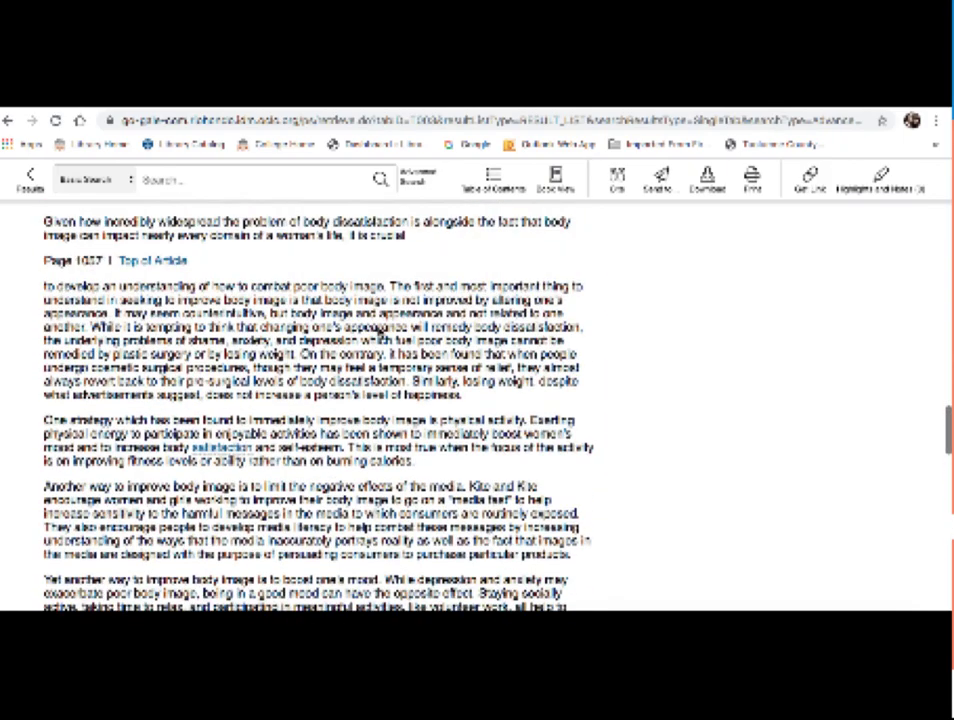
scroll(378, 327, up, 5)
scroll(378, 327, up, 10)
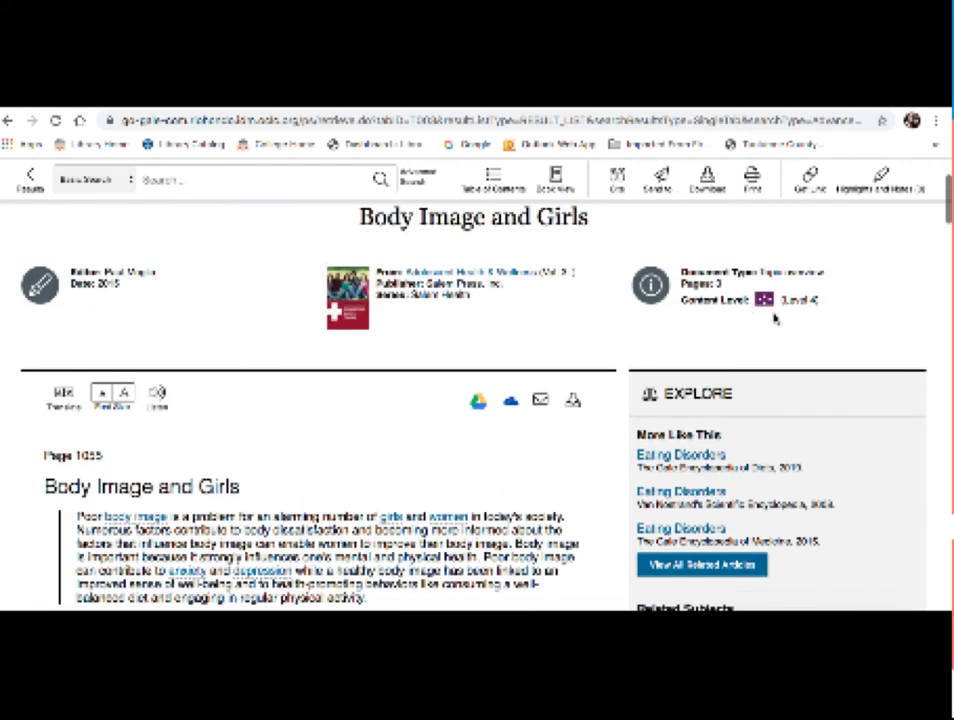
scroll(778, 325, up, 2)
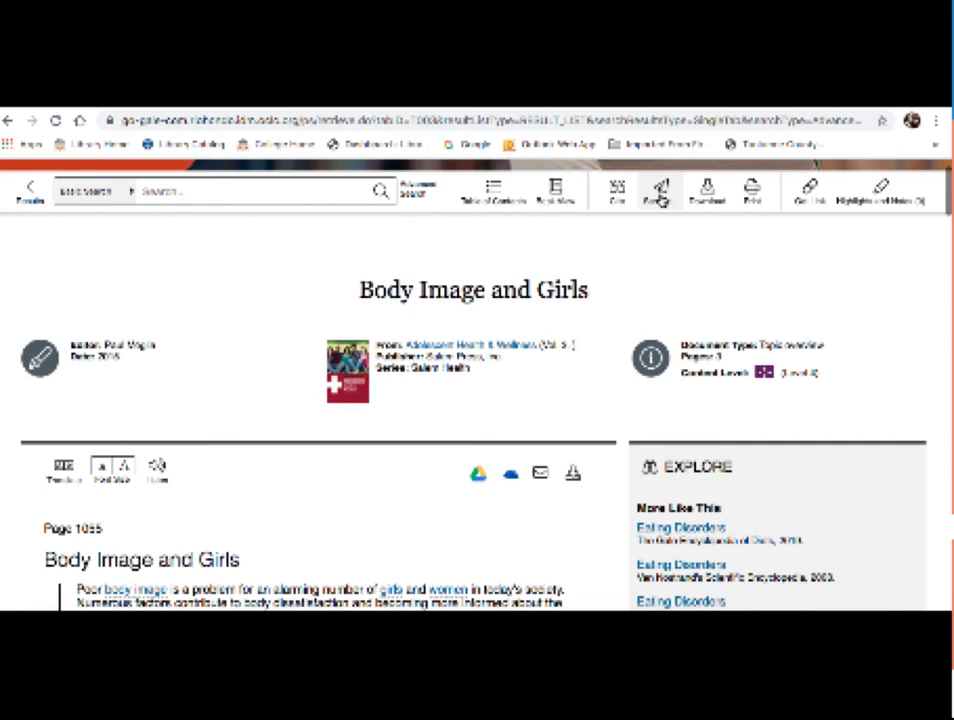
click(660, 195)
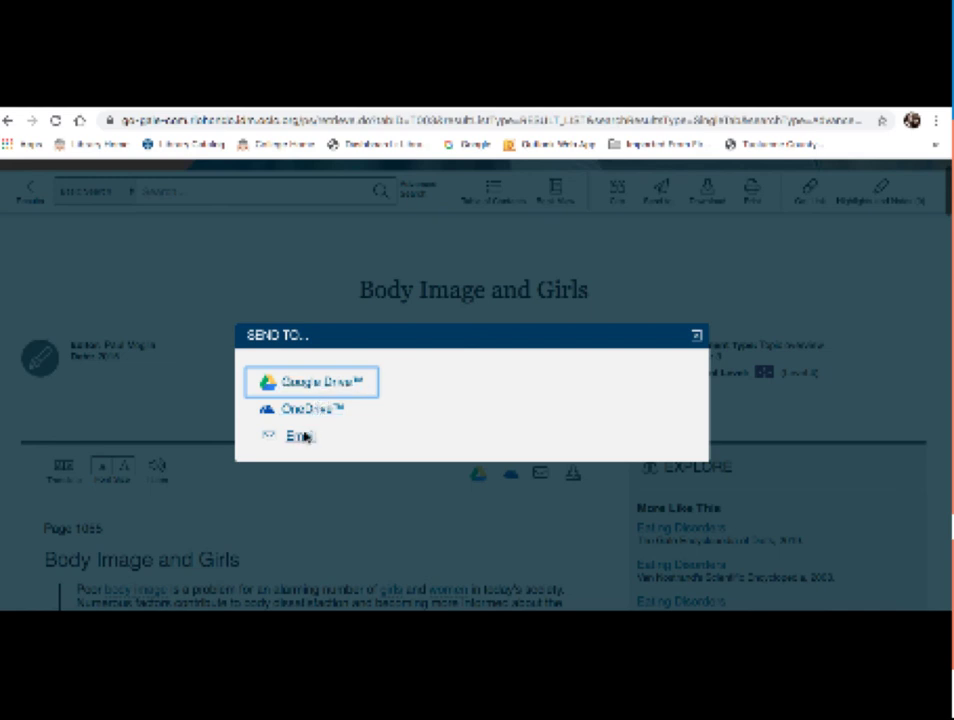
click(697, 336)
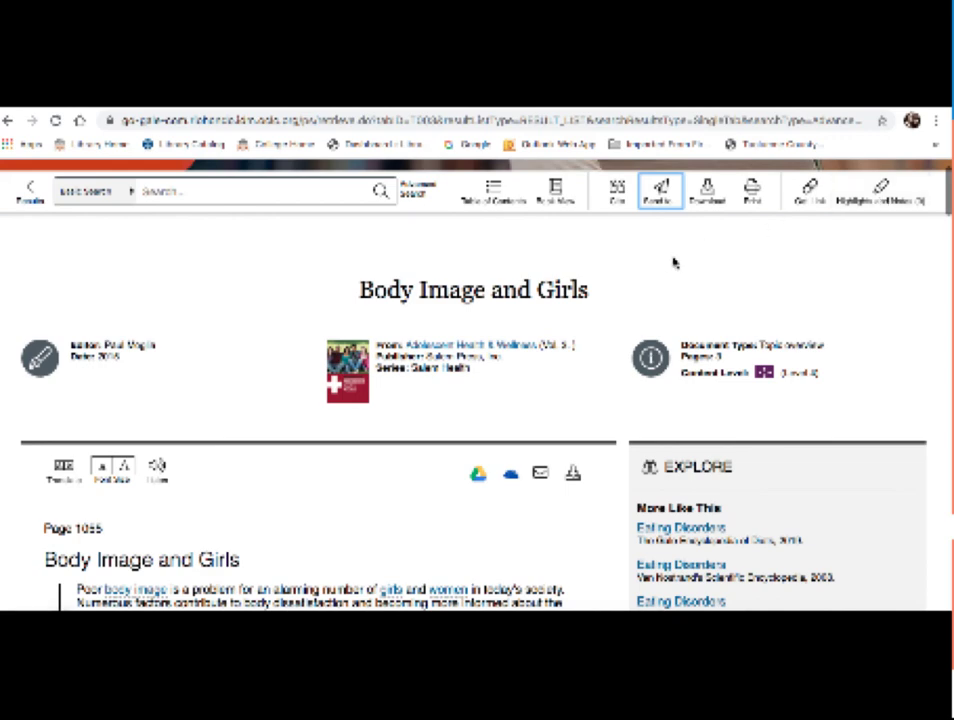
scroll(677, 262, up, 2)
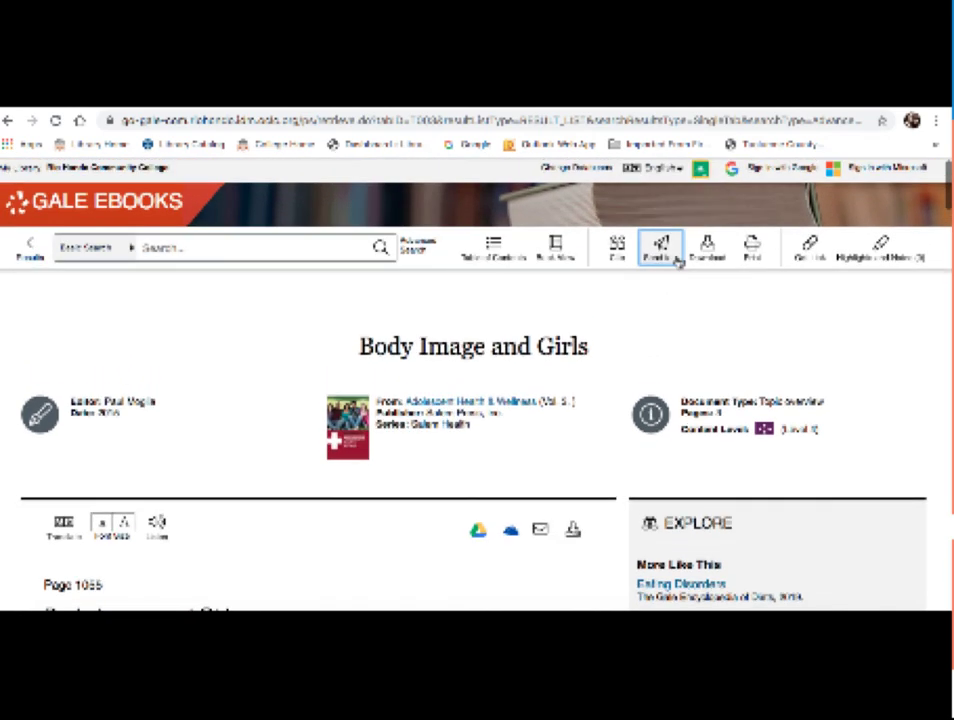